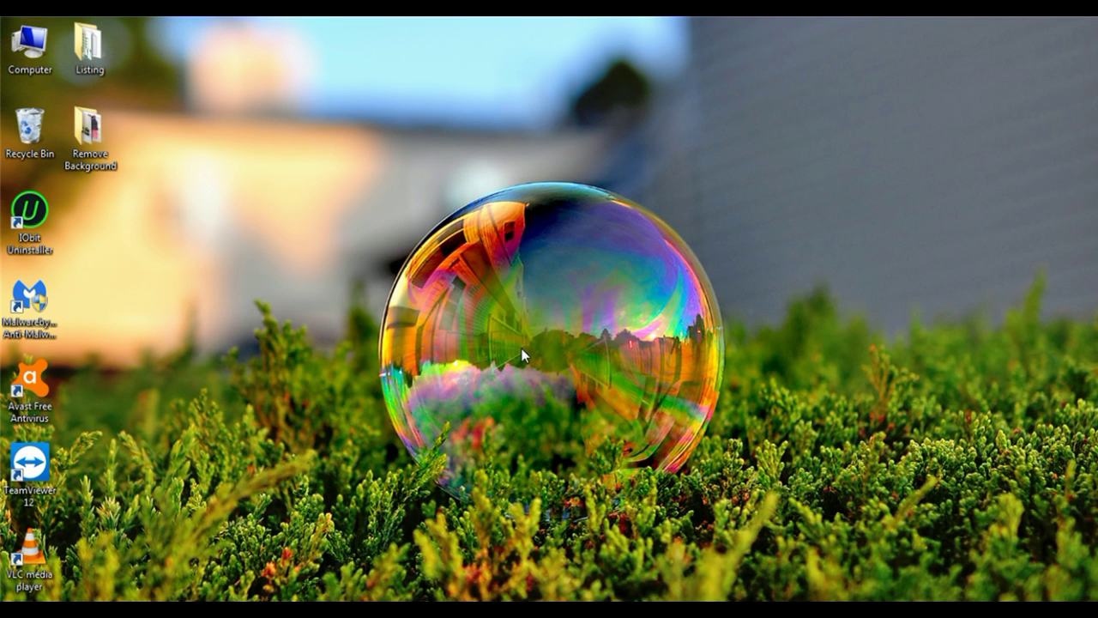
Open the Remove Background folder from the desktop and preview the DSCN6725 picture.
double_click(89, 131)
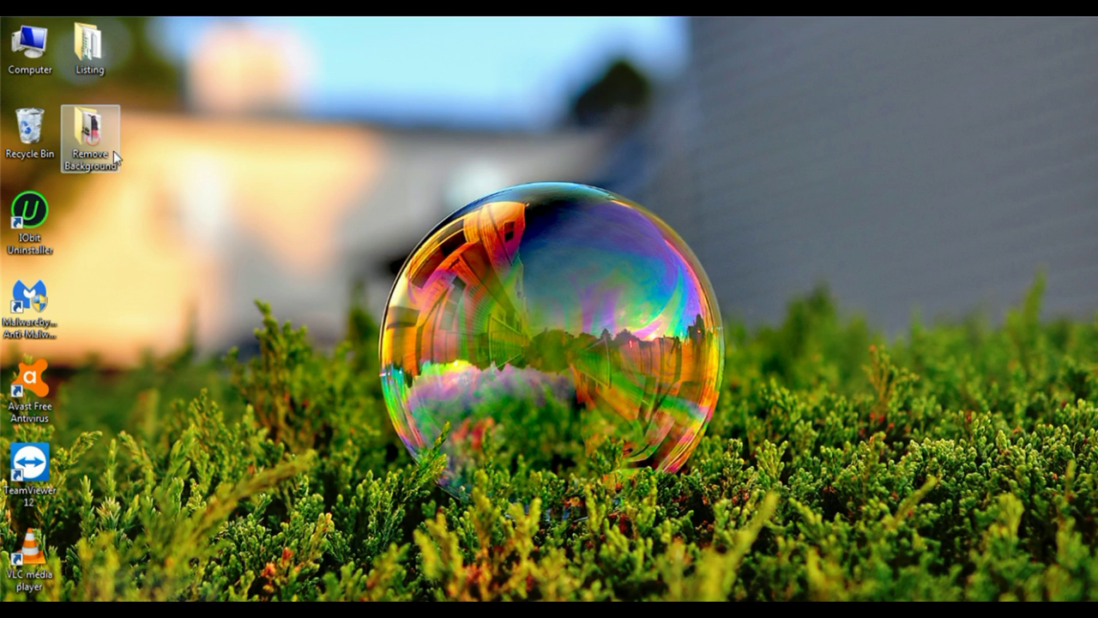
click(877, 230)
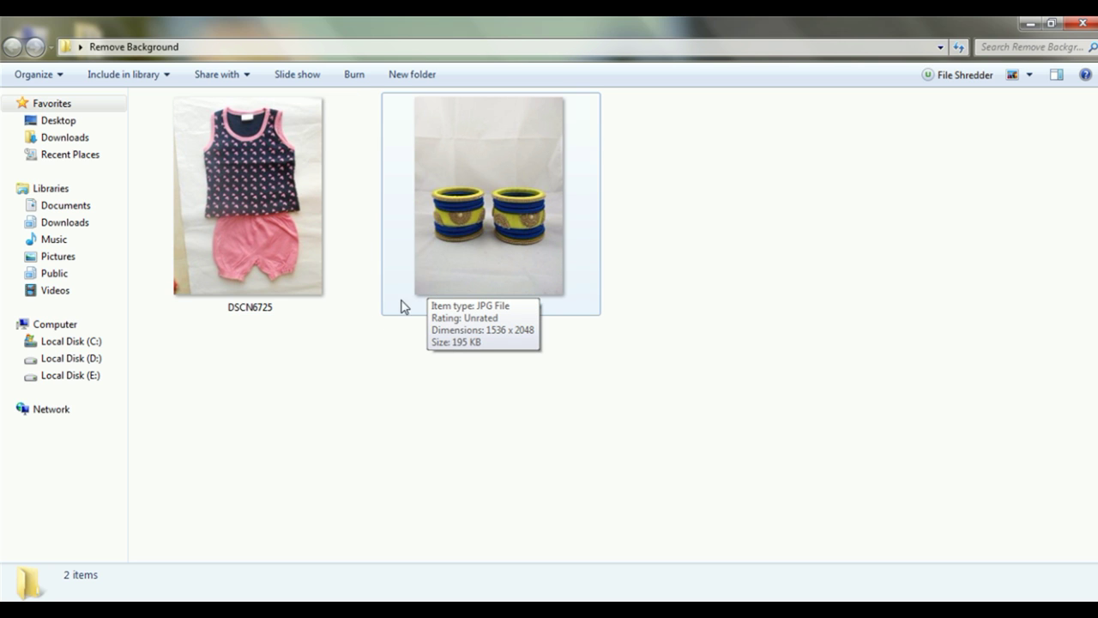
double_click(229, 216)
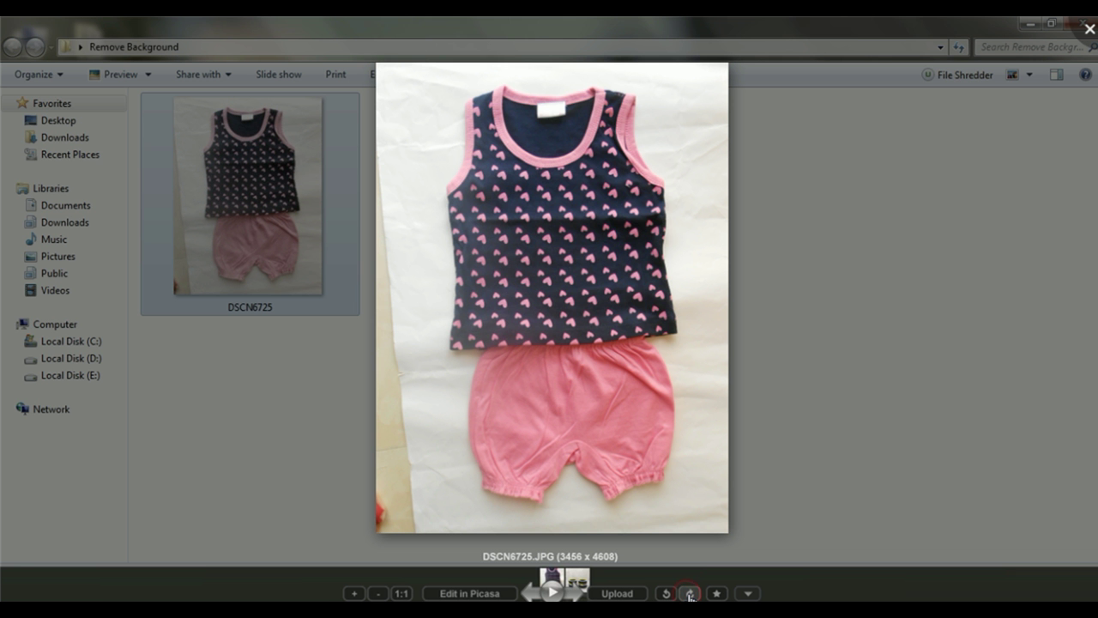
click(1092, 36)
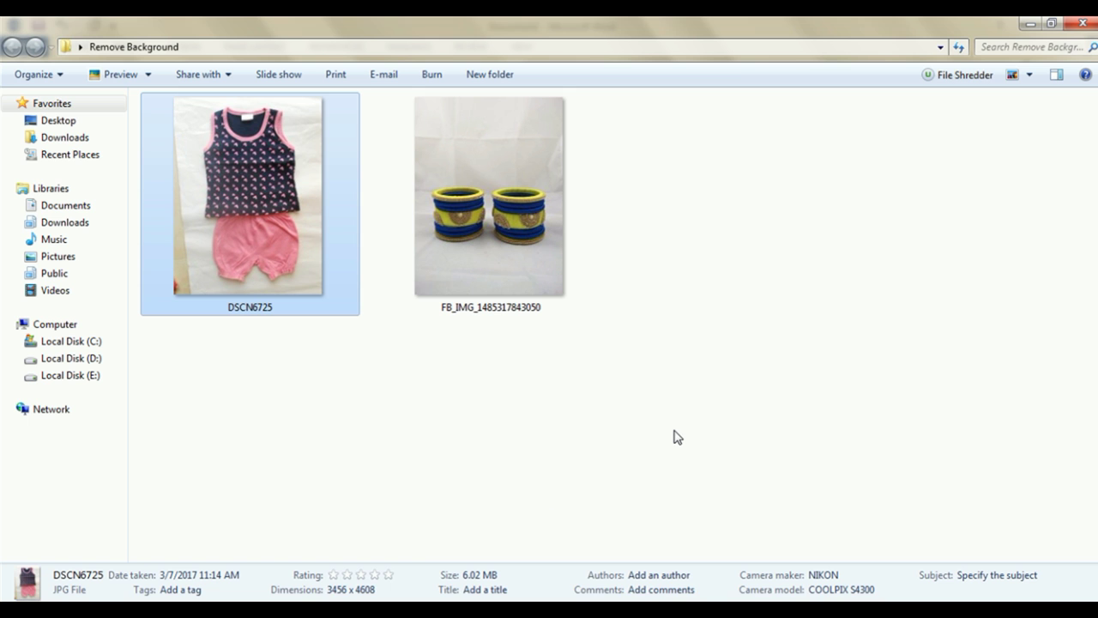
Place DSCN6725 in the Word document directly from its folder and delete the placed picture.
drag(246, 222, 454, 338)
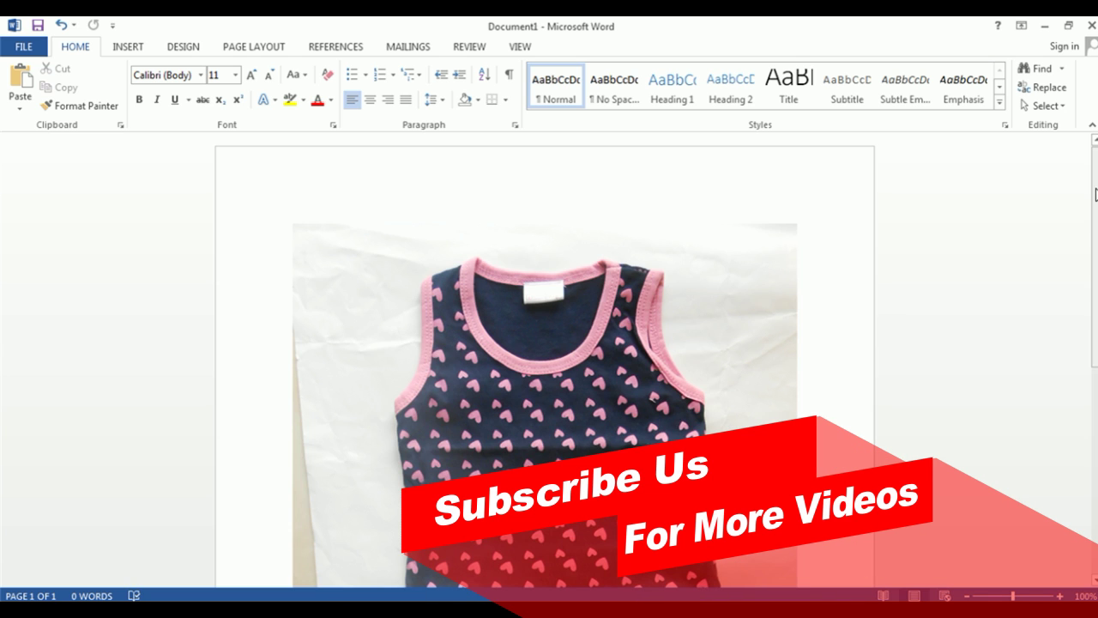
scroll(1095, 257, down, 3)
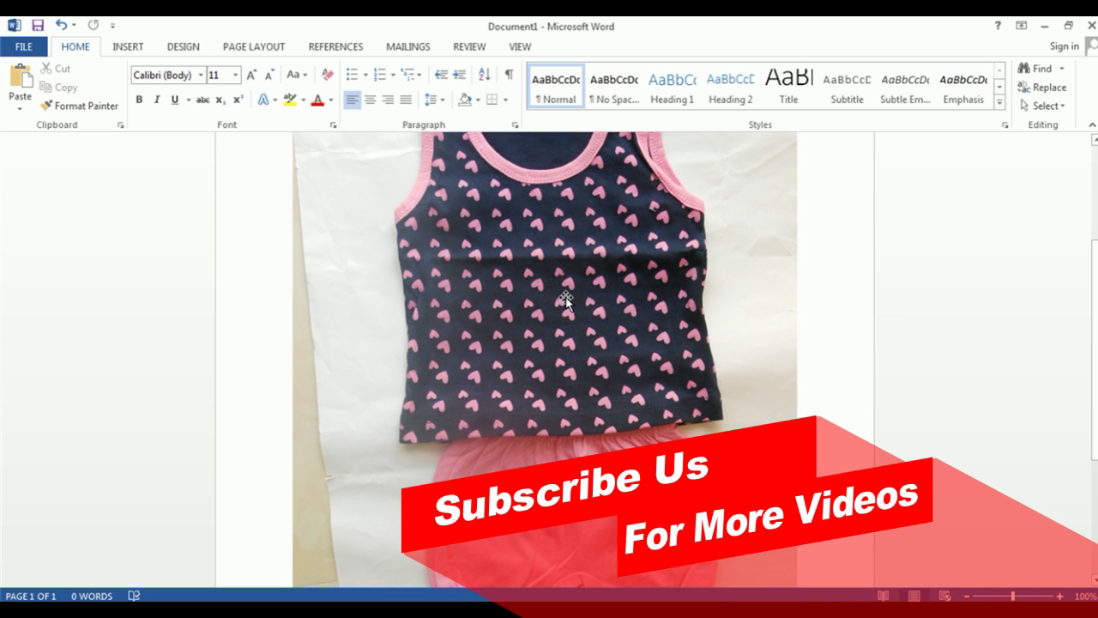
click(563, 299)
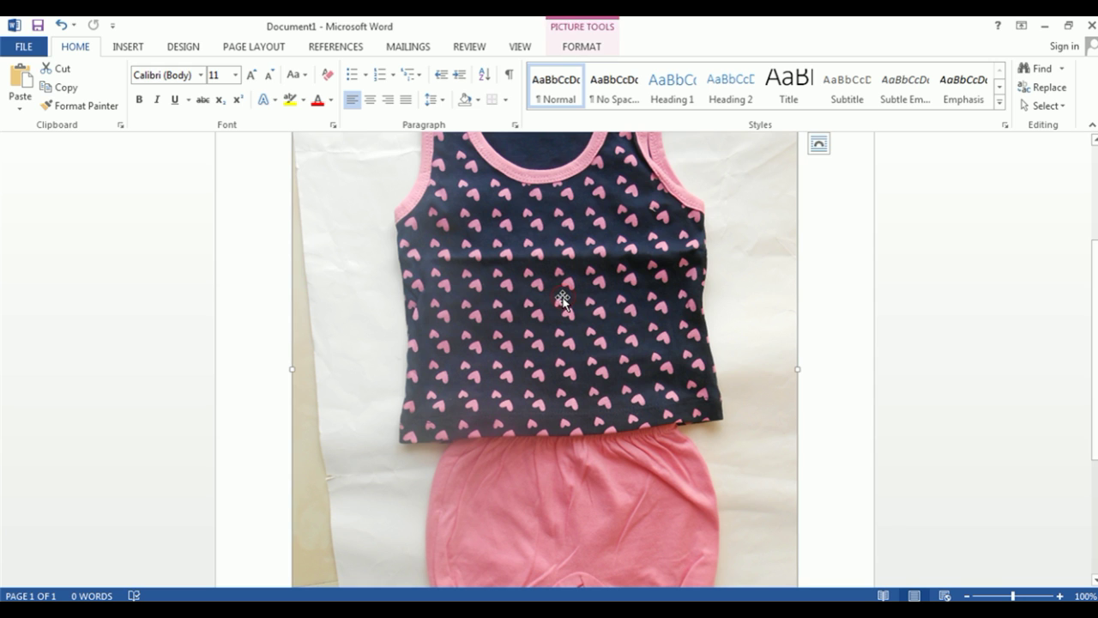
key(Delete)
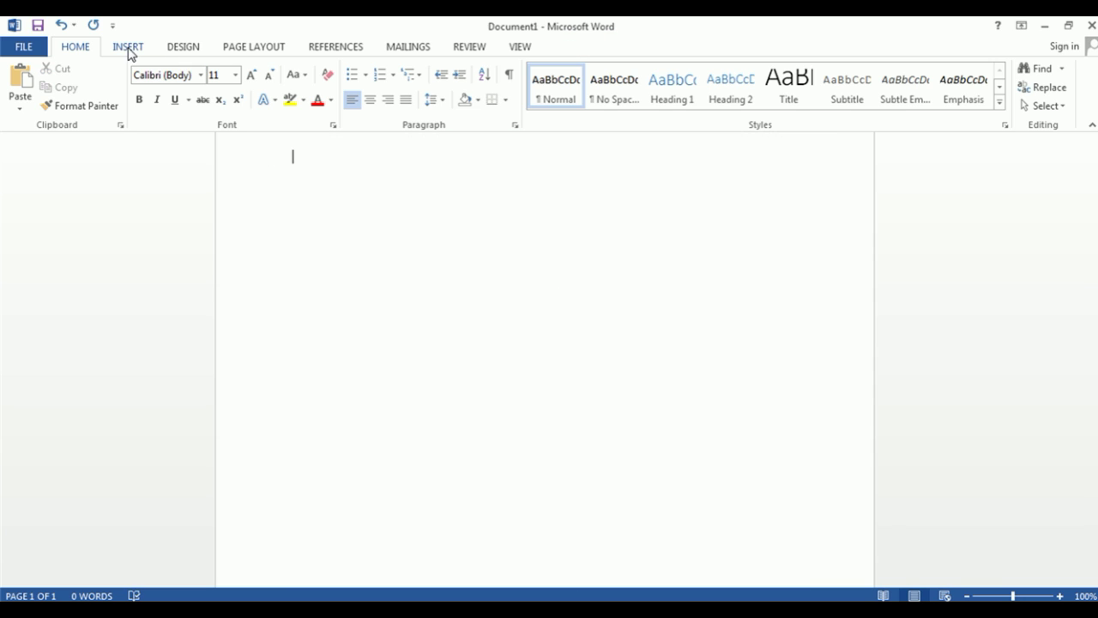
Insert the DSCN6725 picture from the Remove Background folder into the blank document.
click(129, 48)
click(149, 86)
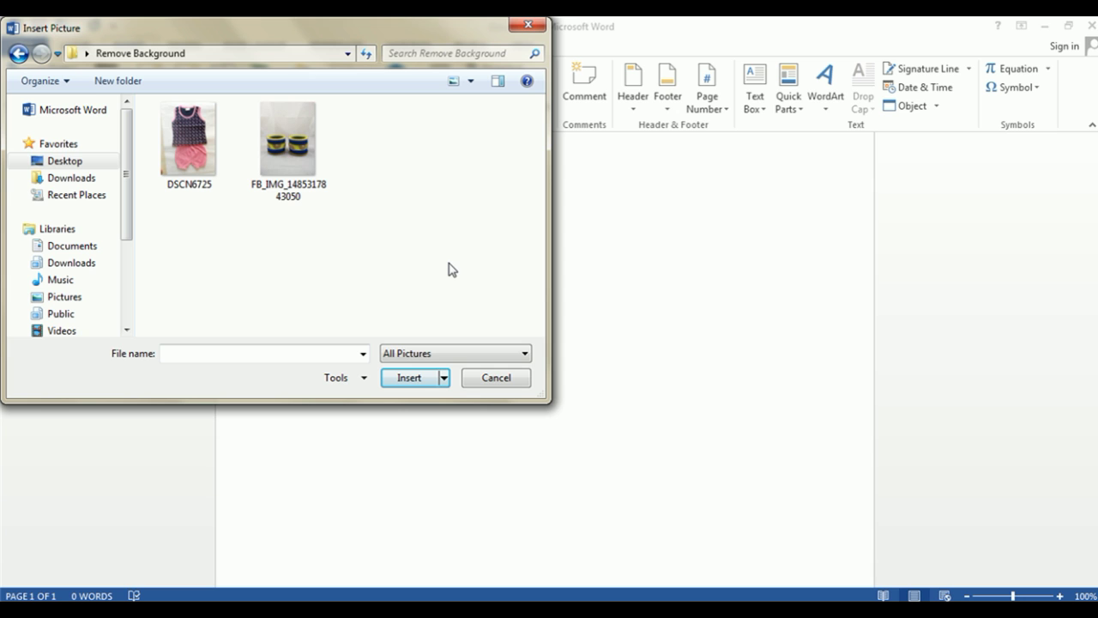
click(199, 145)
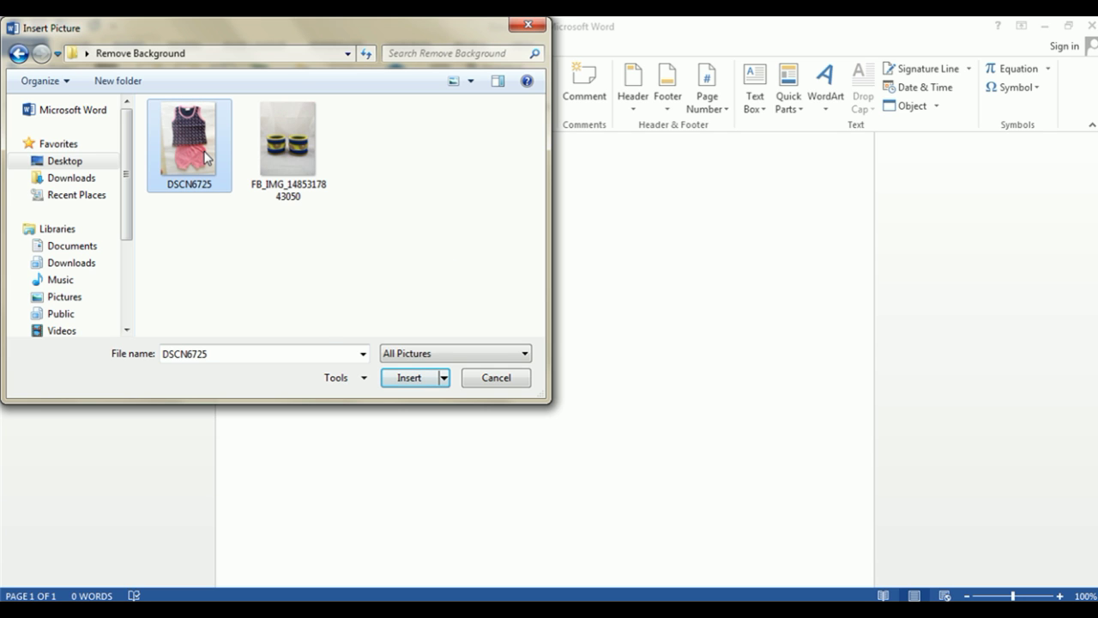
click(403, 383)
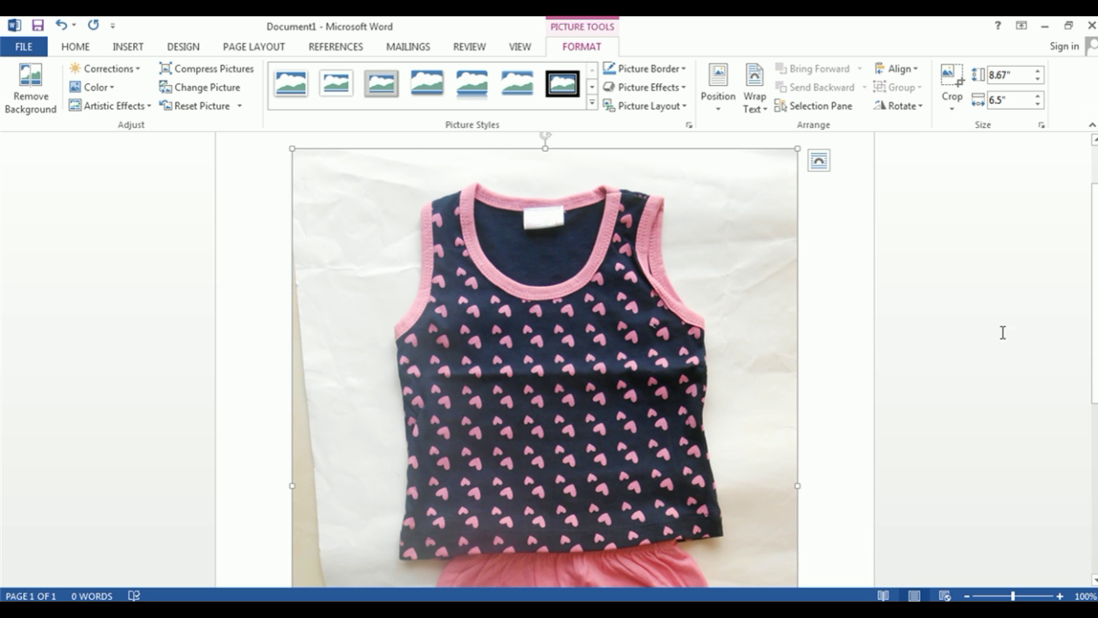
scroll(998, 334, down, 5)
scroll(996, 334, up, 5)
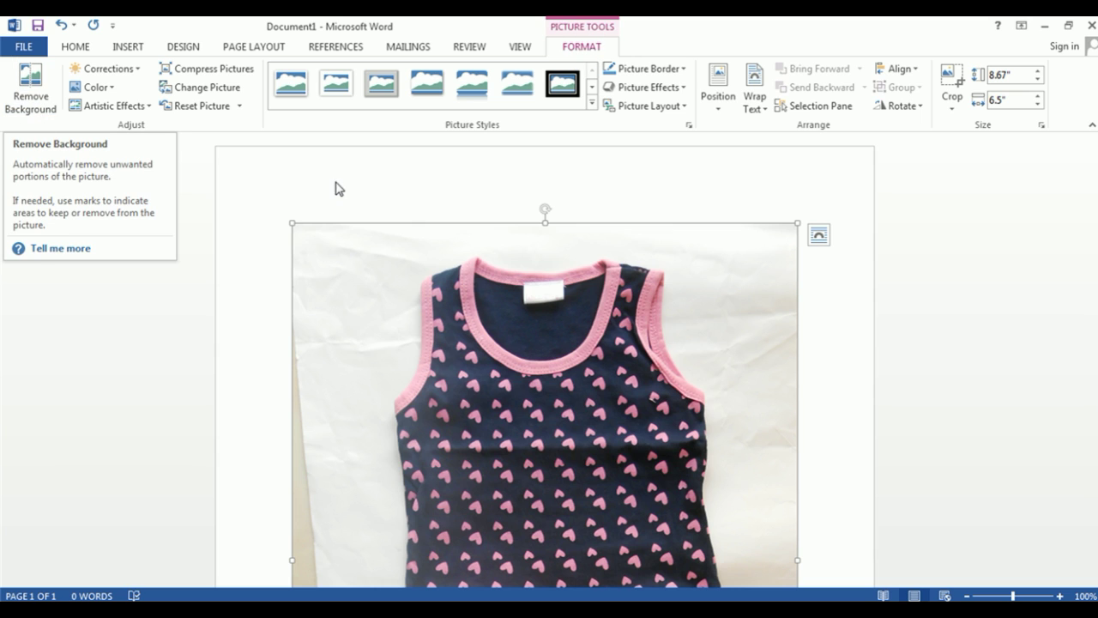
Start Remove Background on the inserted clothing picture.
click(248, 268)
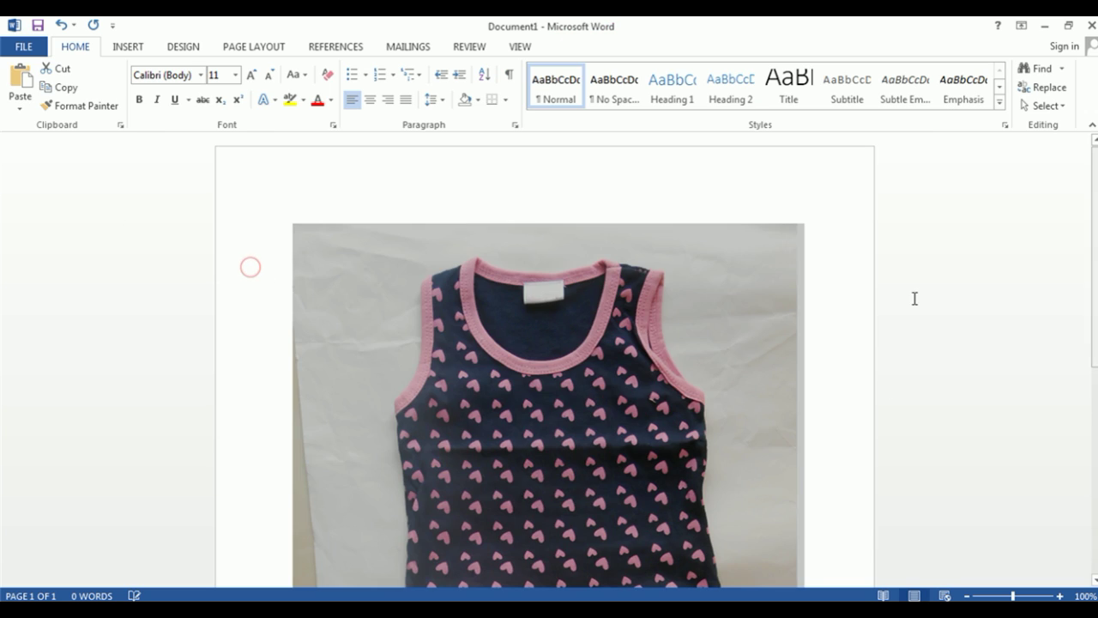
click(982, 250)
scroll(967, 333, down, 5)
scroll(969, 337, up, 5)
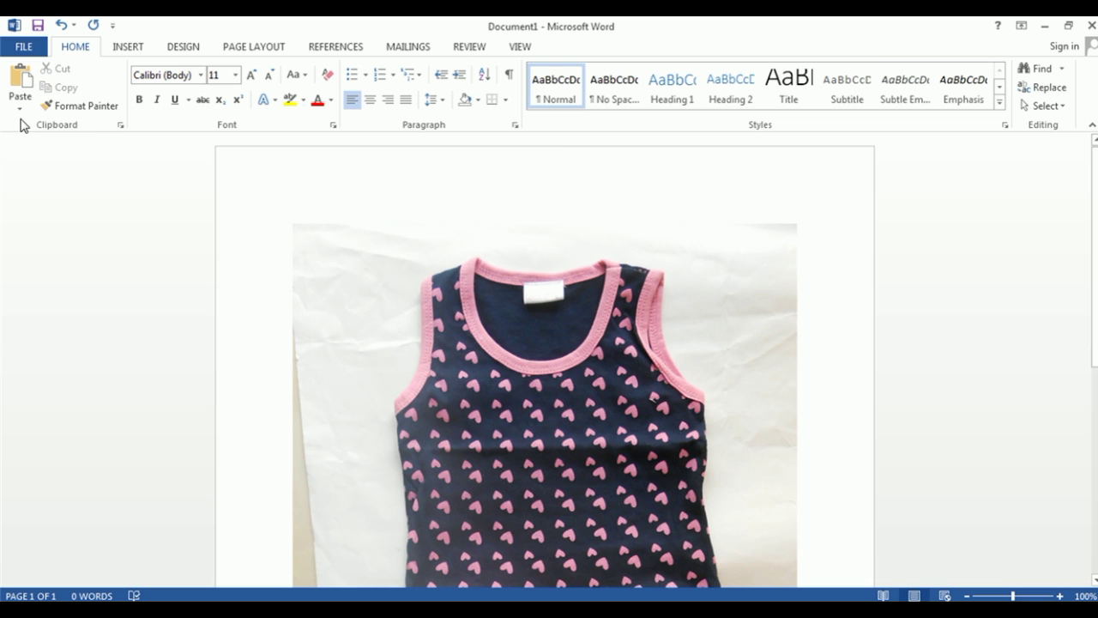
click(549, 386)
click(1029, 597)
click(30, 86)
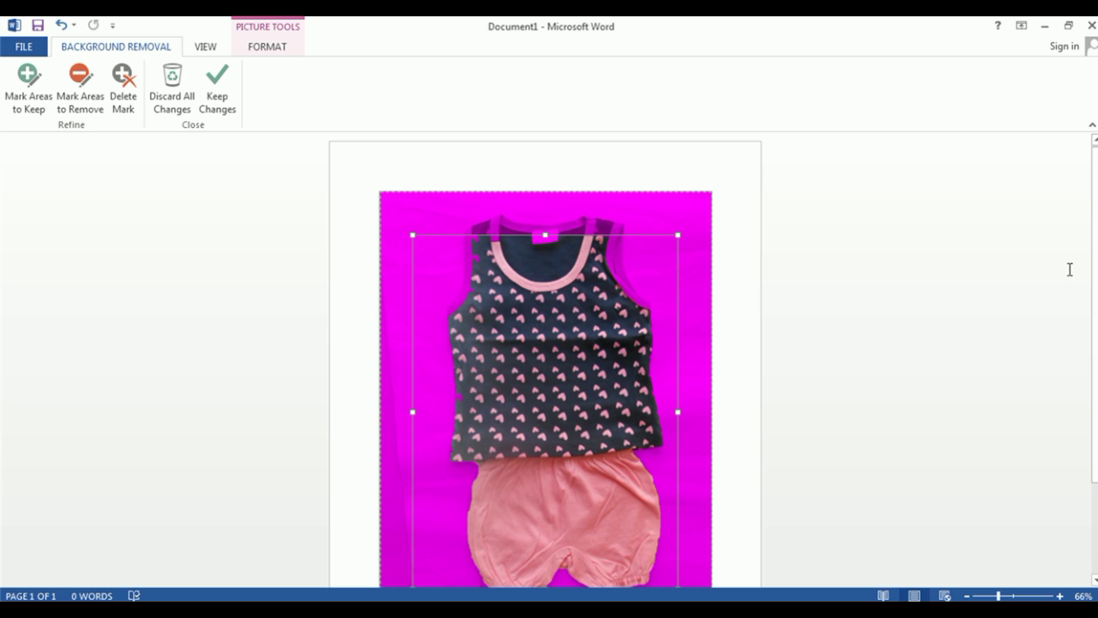
Extend the background removal frame above the neckline and below the leg hems so it encloses the whole outfit.
scroll(567, 342, down, 1)
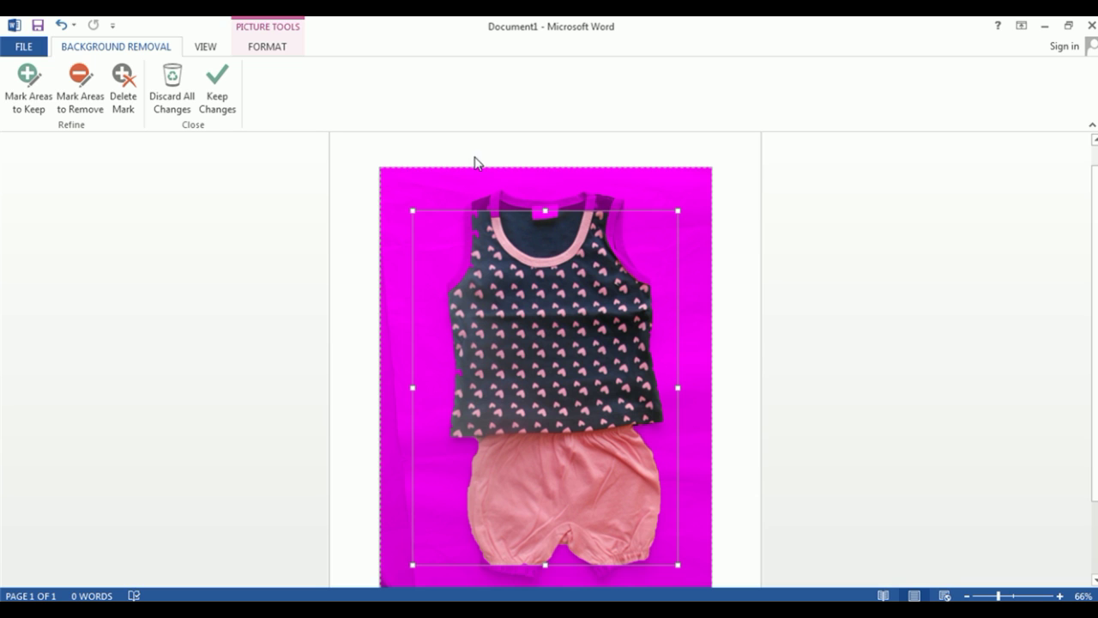
drag(545, 210, 547, 187)
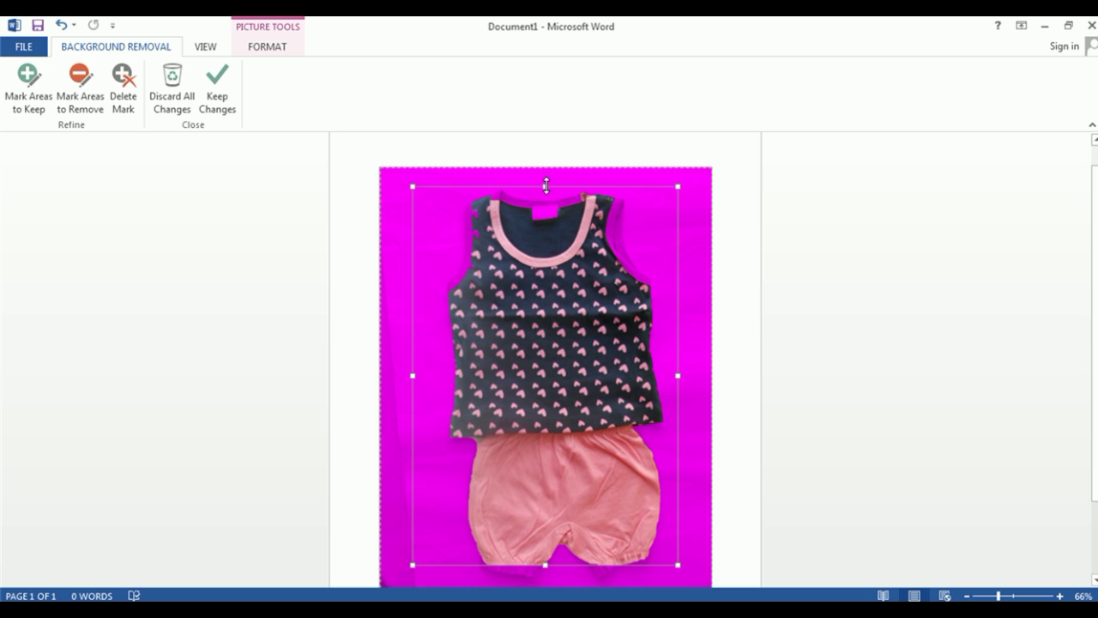
drag(545, 186, 545, 181)
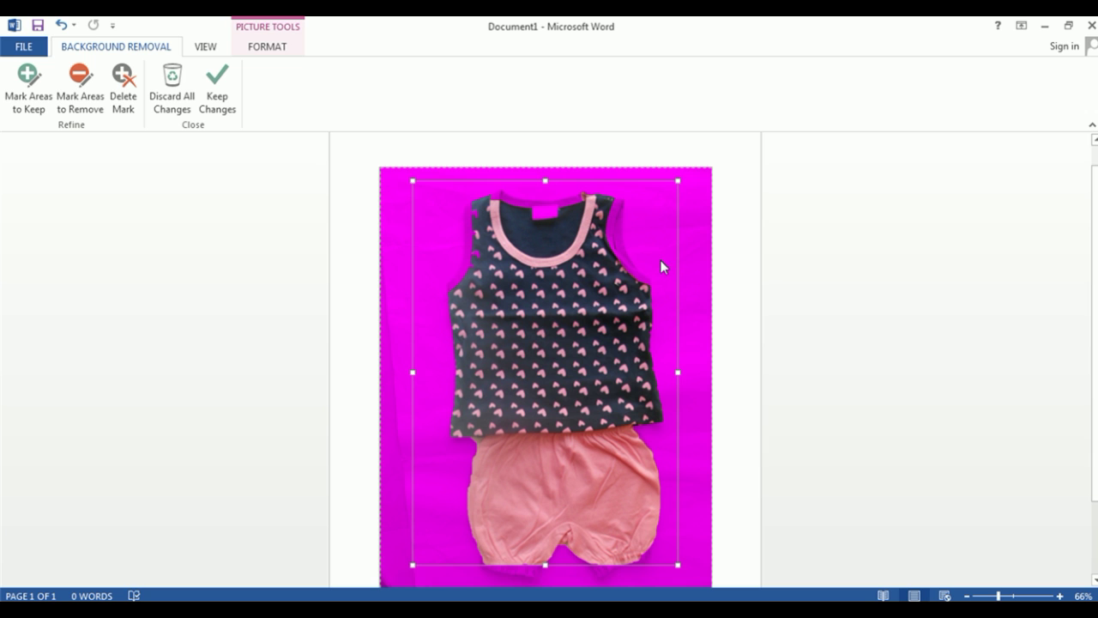
scroll(557, 550, down, 3)
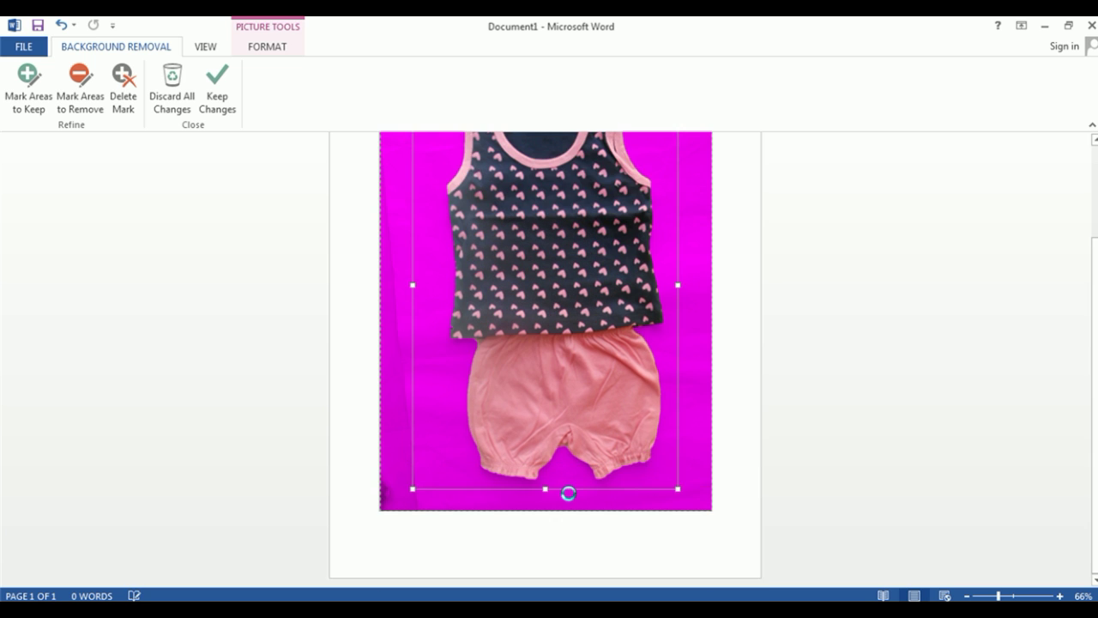
Mark the white neck label inside the shirt collar as an area to keep.
scroll(569, 492, up, 3)
drag(998, 596, 1026, 596)
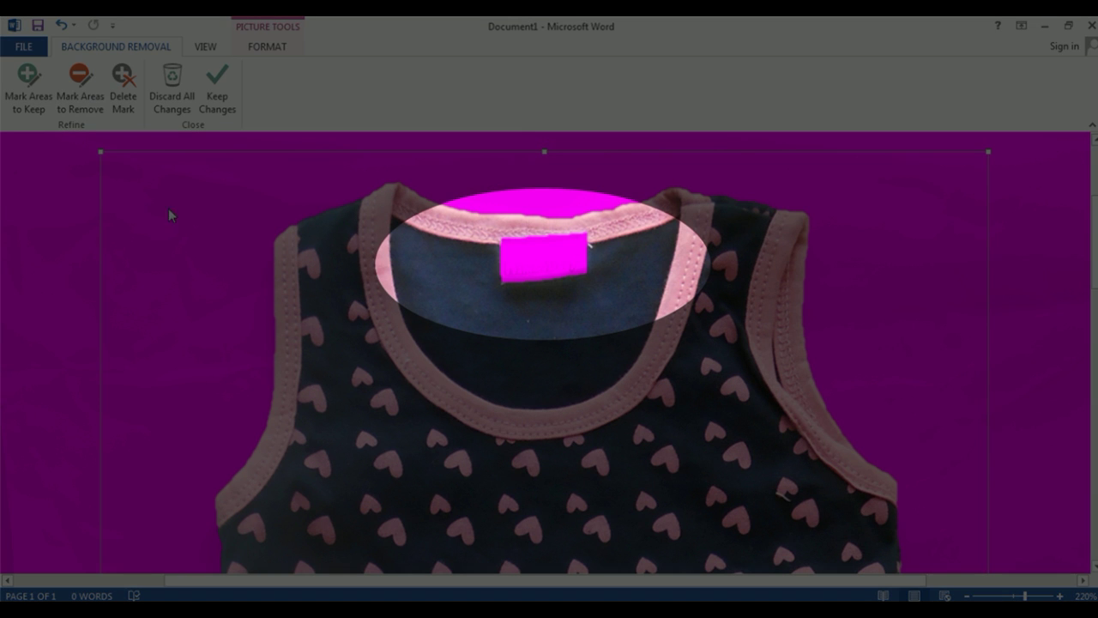
click(30, 101)
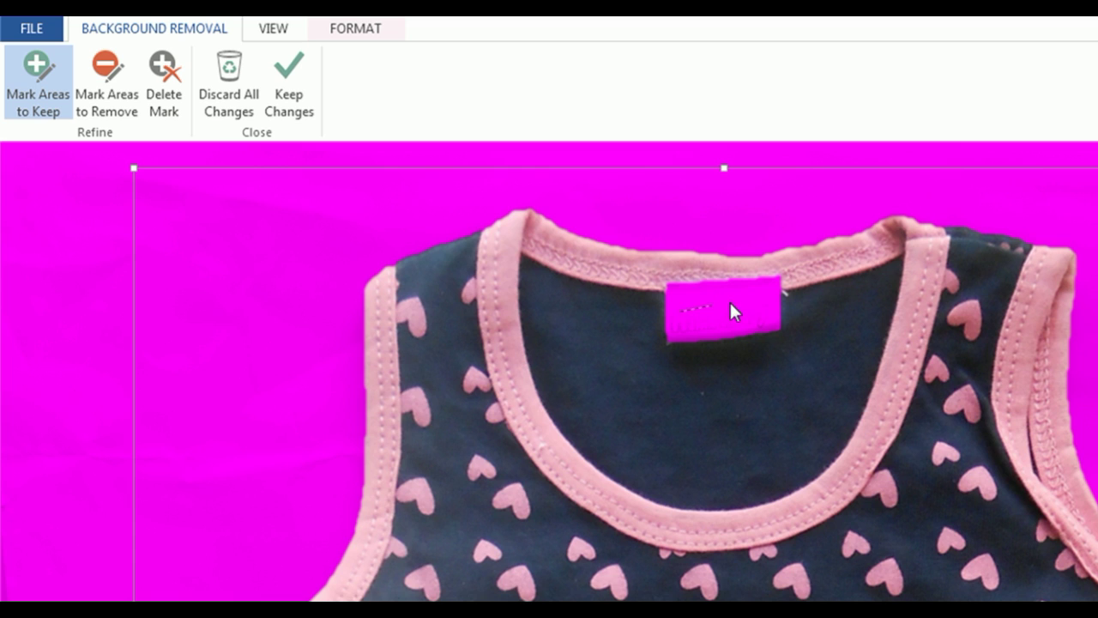
drag(760, 300, 768, 307)
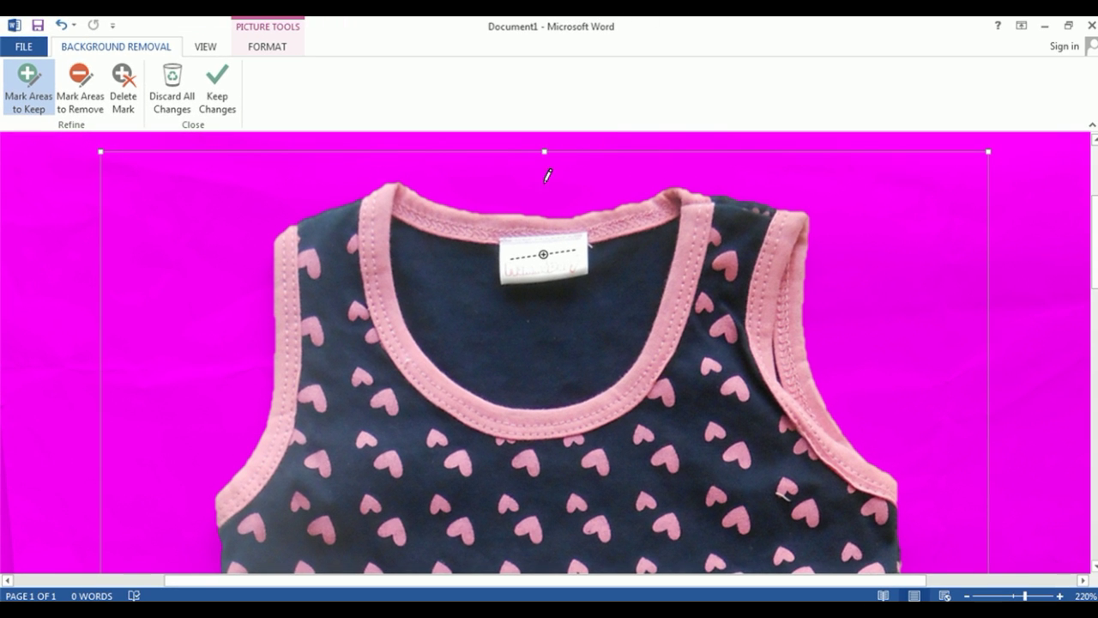
Mark the shirt's lower-left hem edge as an area to keep and the leftover patch beside the shorts' waistband as an area to remove.
scroll(664, 328, down, 5)
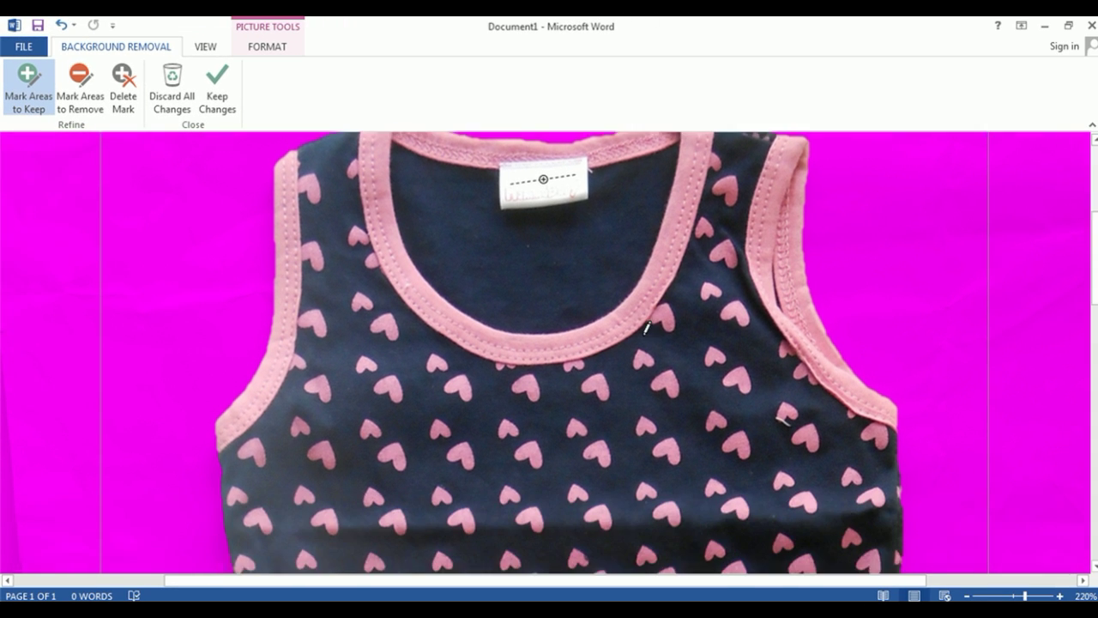
scroll(219, 289, down, 6)
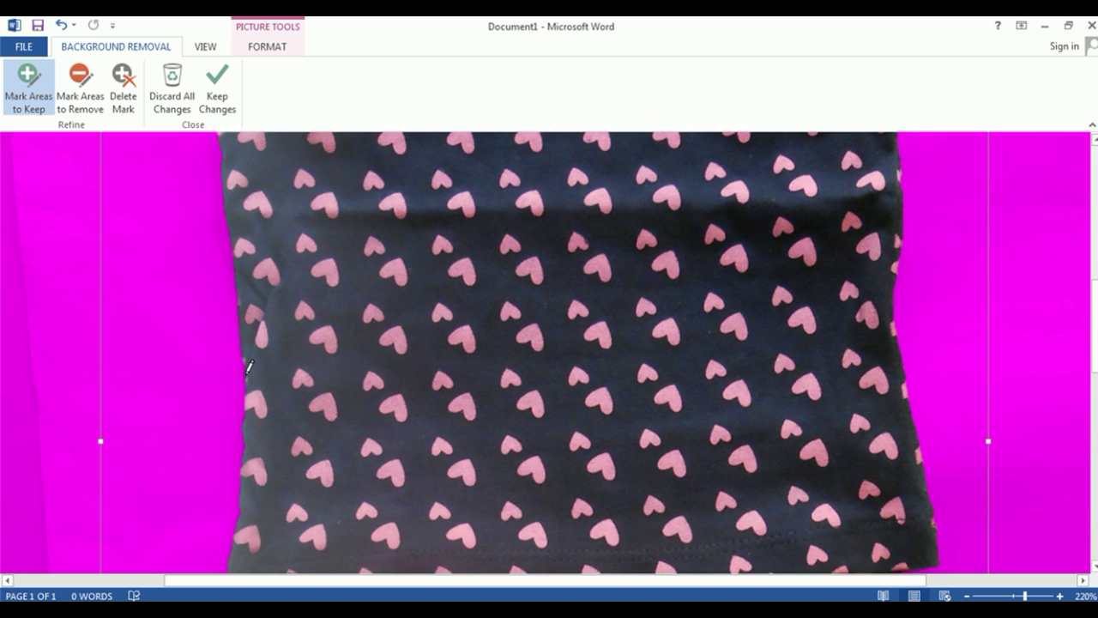
scroll(248, 317, up, 1)
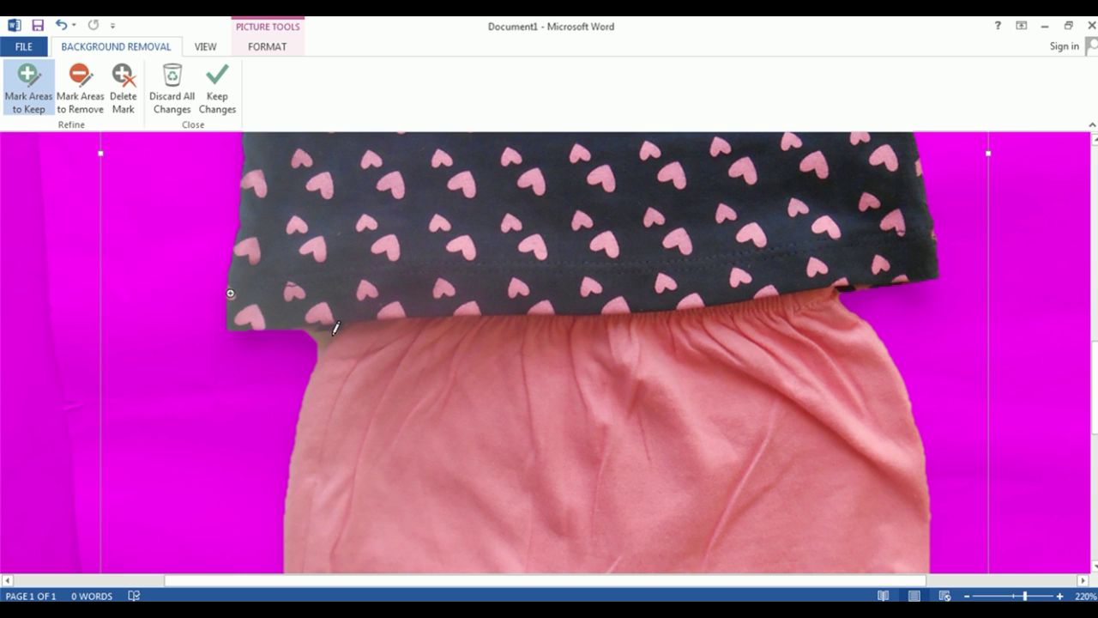
click(82, 90)
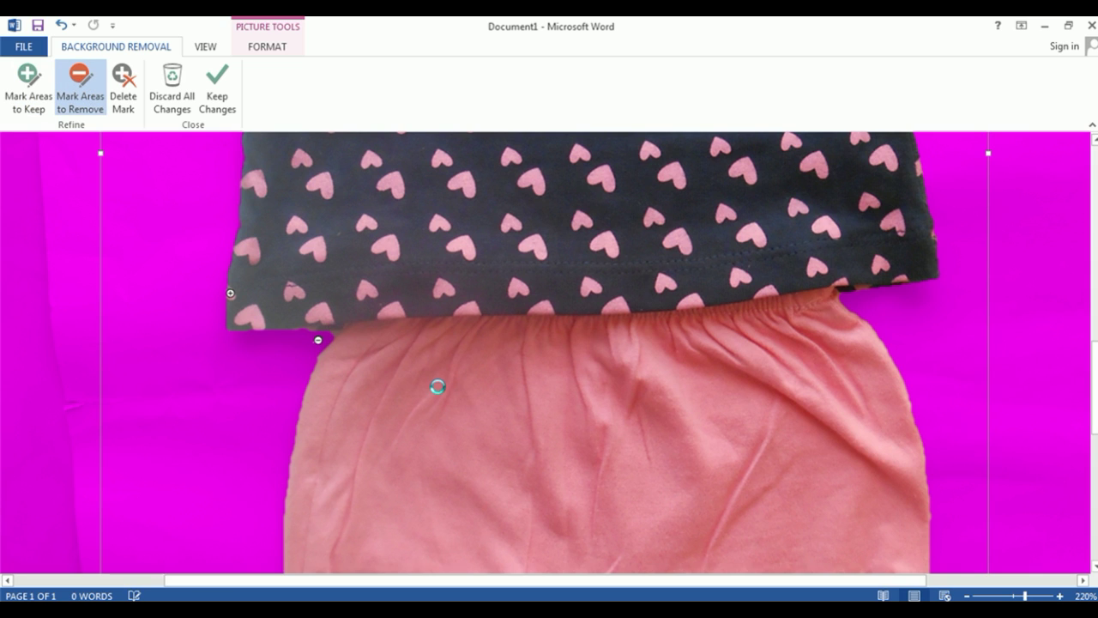
Check the outfit's outline from shirt to shorts and keep the background removal changes.
scroll(495, 376, down, 5)
scroll(922, 324, up, 7)
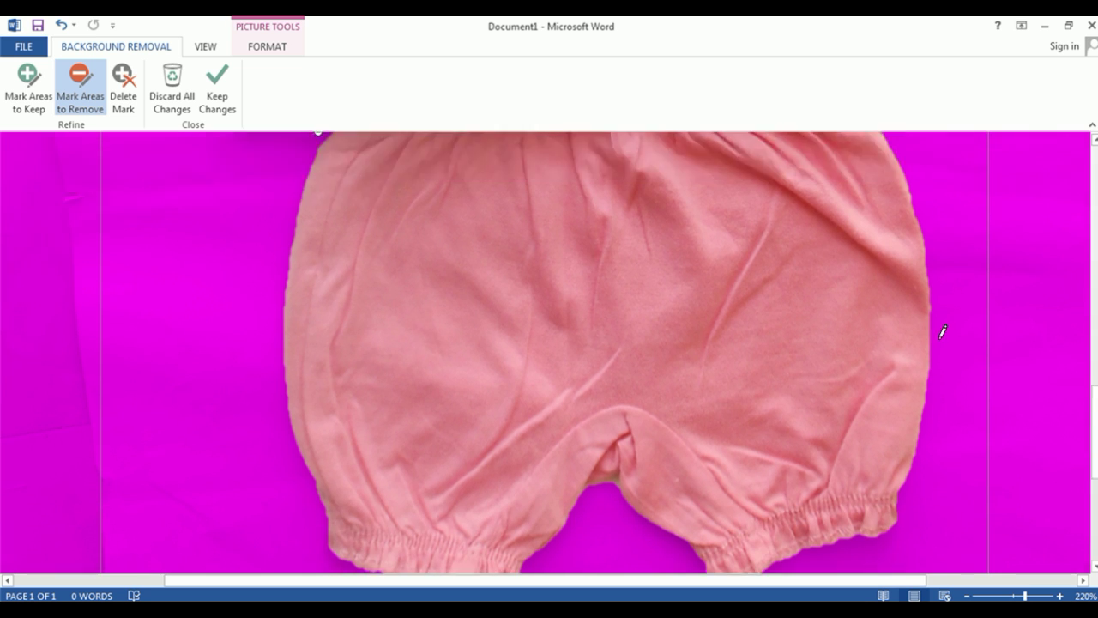
scroll(927, 261, down, 2)
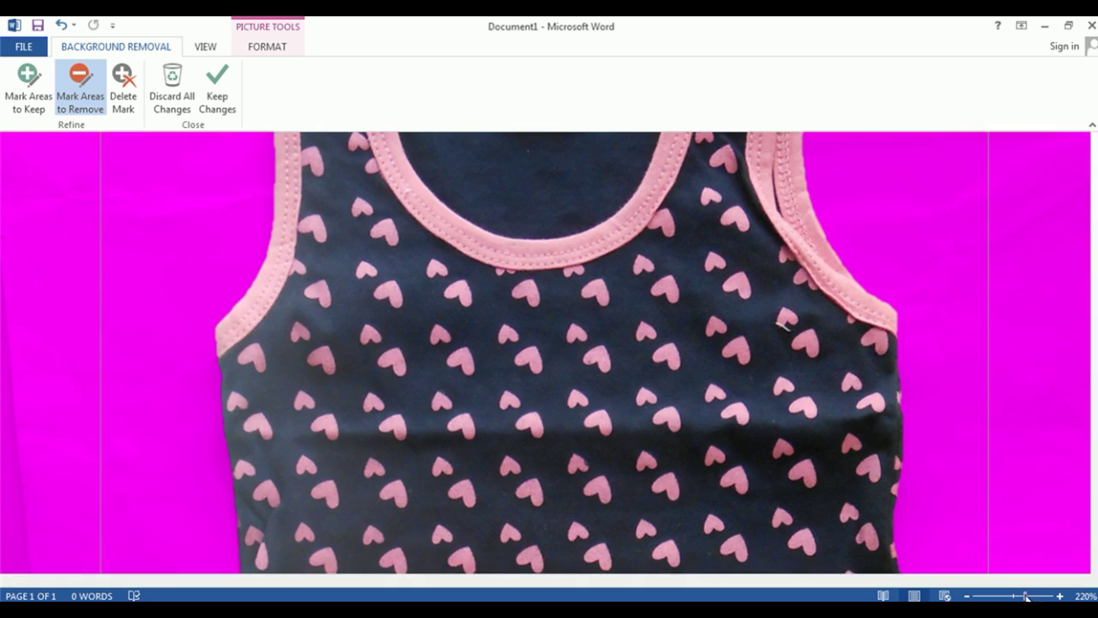
click(1026, 592)
scroll(904, 292, down, 3)
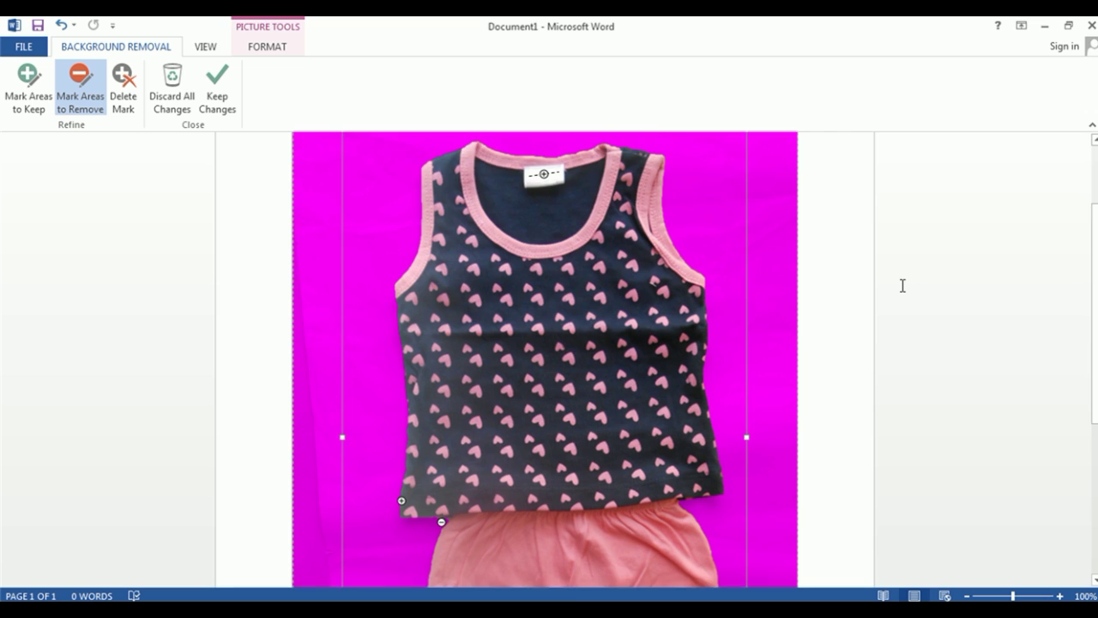
scroll(902, 285, down, 2)
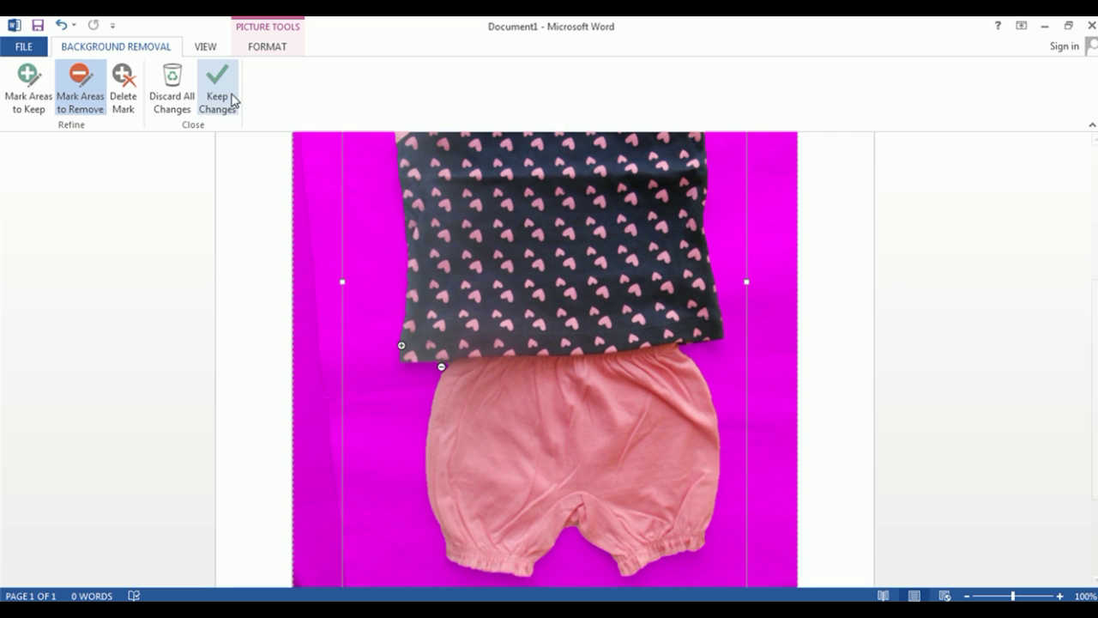
click(221, 96)
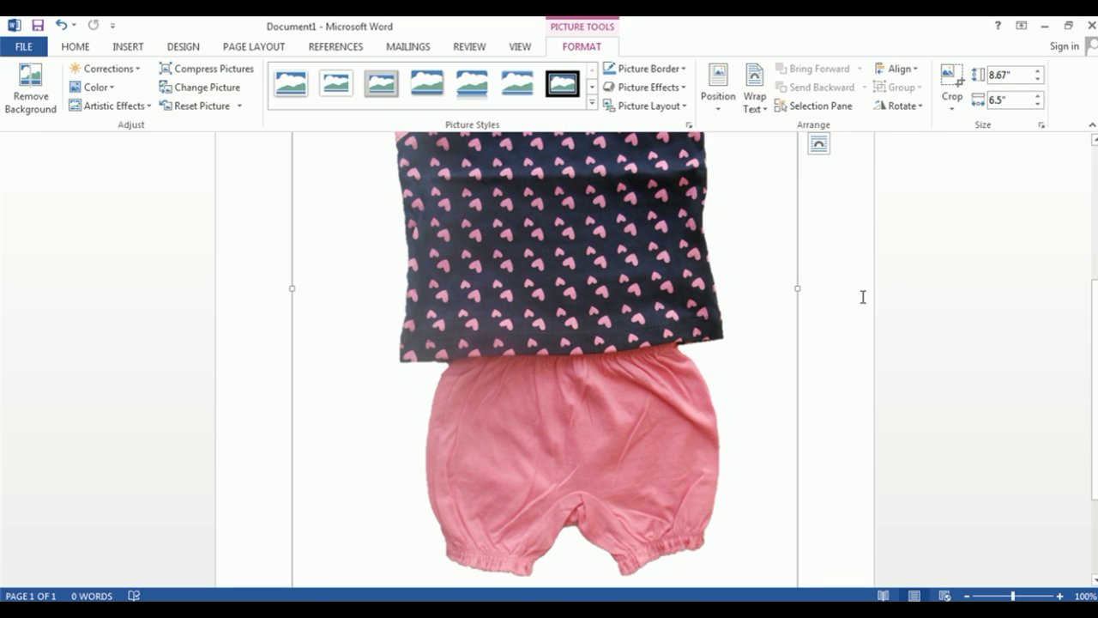
Enlarge the cut-out picture proportionally to 9.38" high by 7.04" wide.
drag(1013, 595, 991, 596)
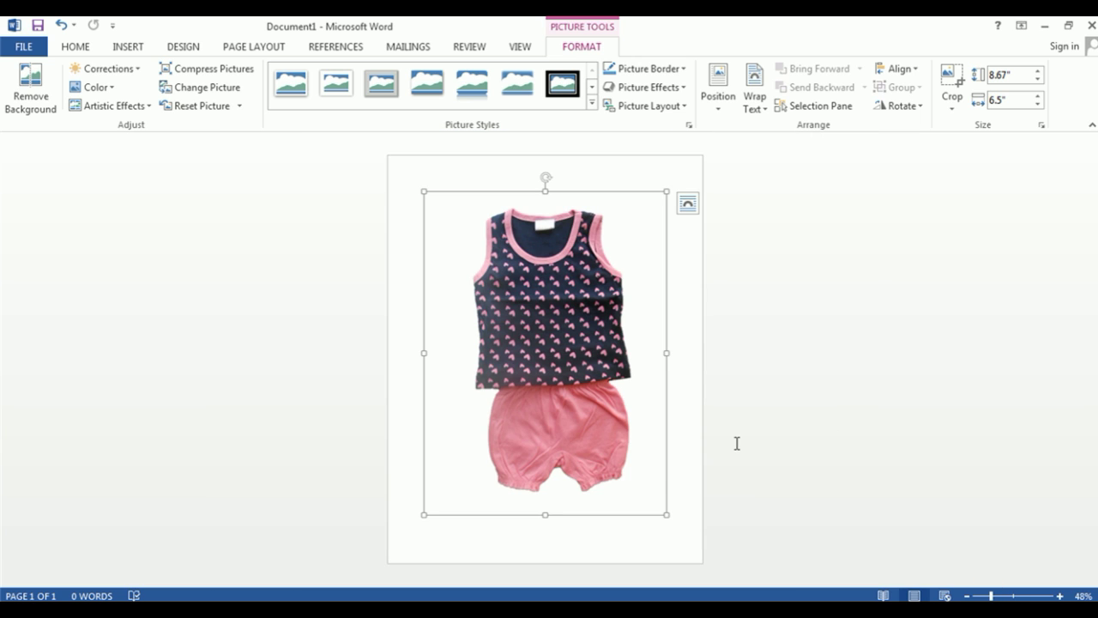
drag(664, 517, 683, 540)
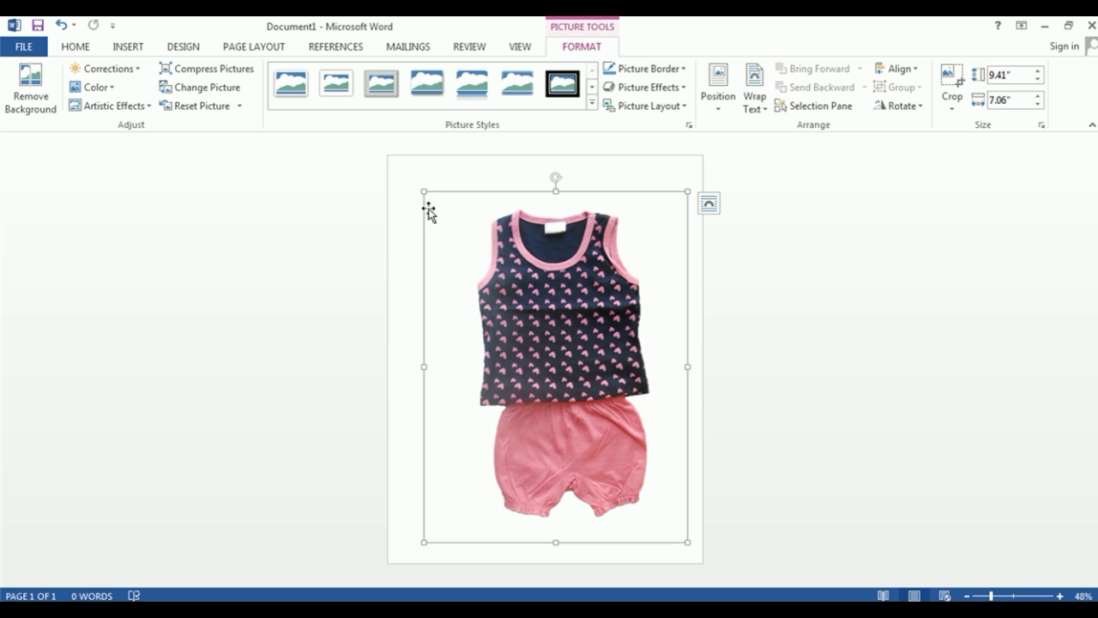
mouse_move(422, 189)
mouse_down()
mouse_move(407, 179)
mouse_move(424, 192)
mouse_up()
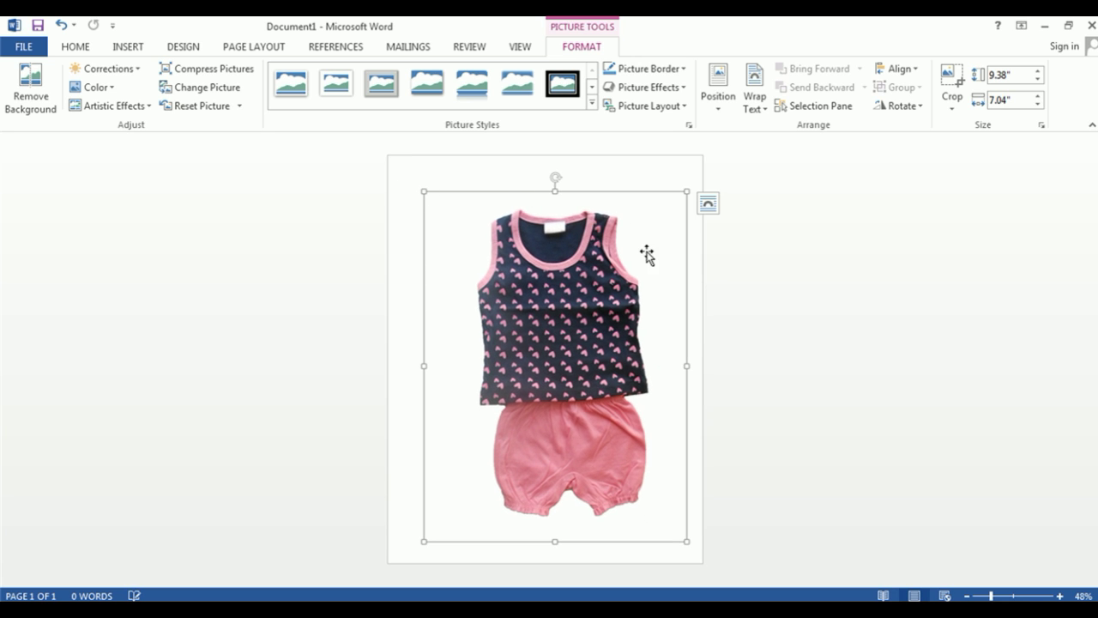
Sharpen the cut-out clothing picture by 25%.
click(137, 69)
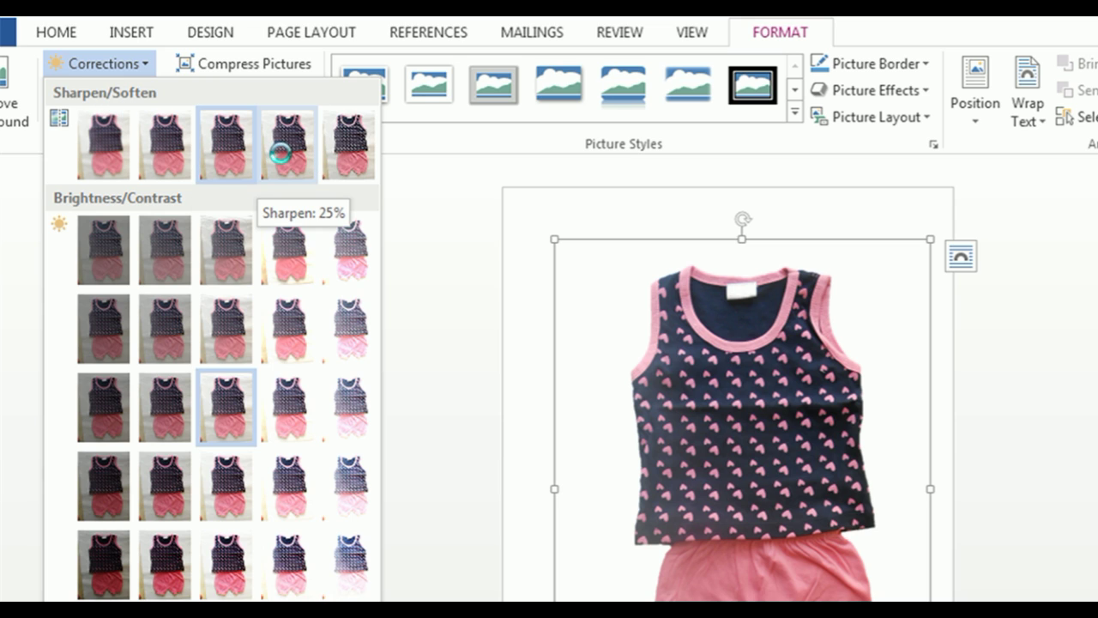
click(291, 157)
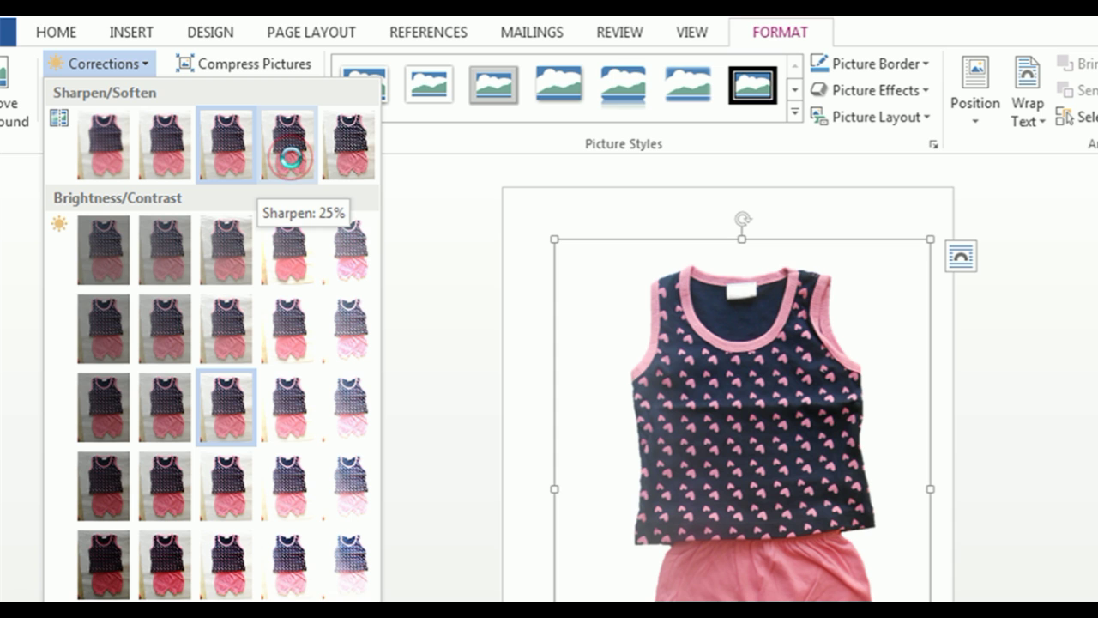
Try the Brightness: +20% Contrast: -40% correction on the picture and check its effect on the outfit.
click(87, 63)
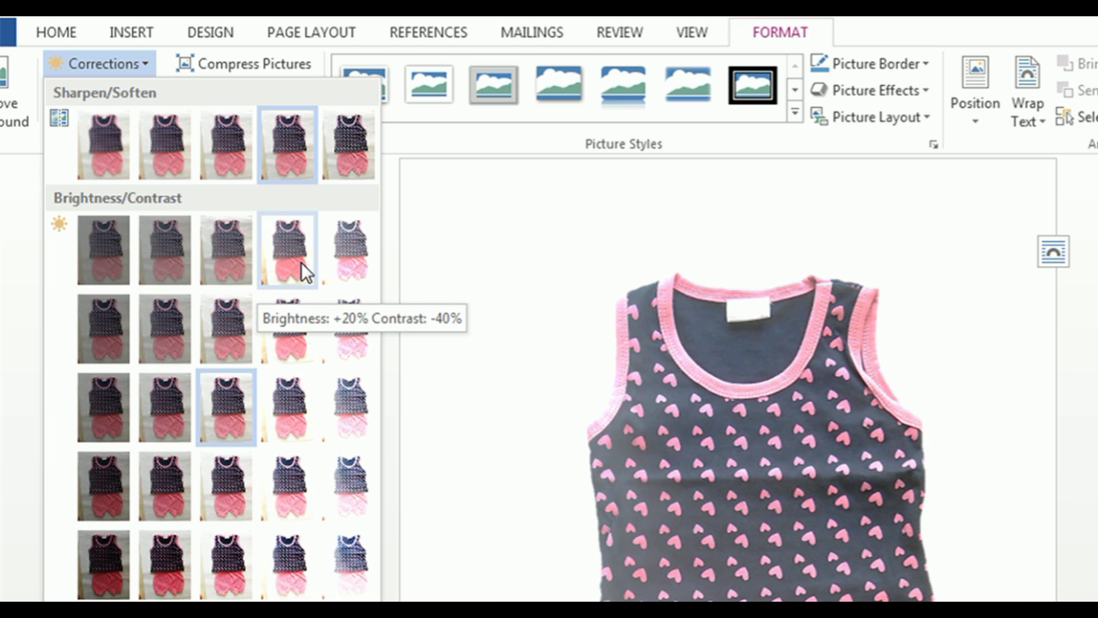
click(301, 262)
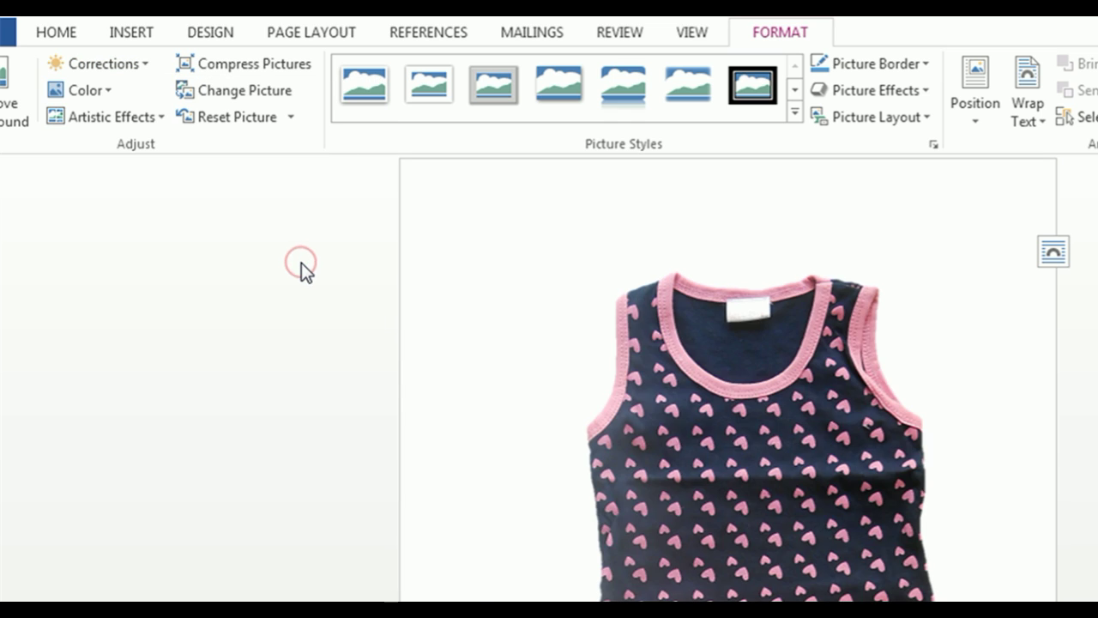
scroll(898, 367, down, 5)
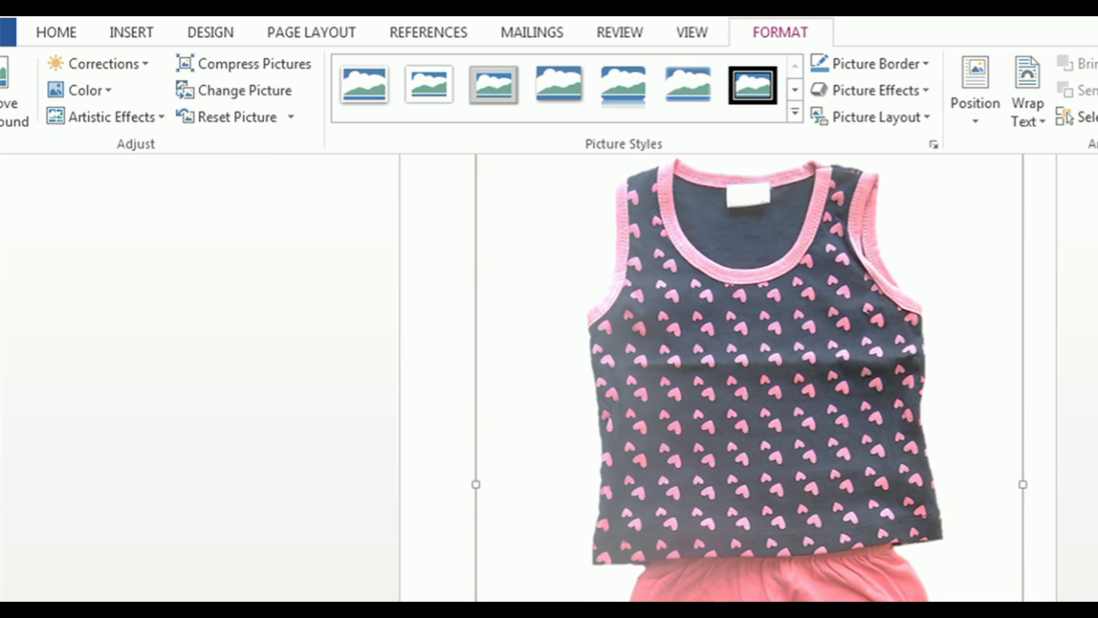
scroll(750, 378, up, 3)
scroll(749, 378, down, 2)
scroll(1089, 410, up, 1)
scroll(153, 309, up, 1)
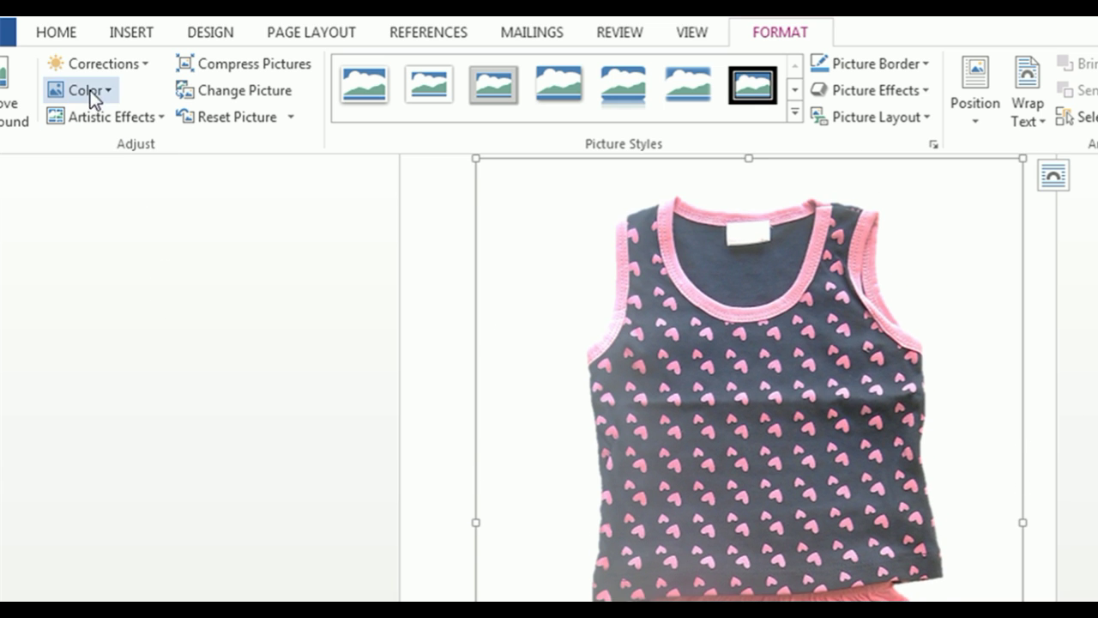
Apply the picture correction preset with normal brightness and one level of added contrast.
click(128, 63)
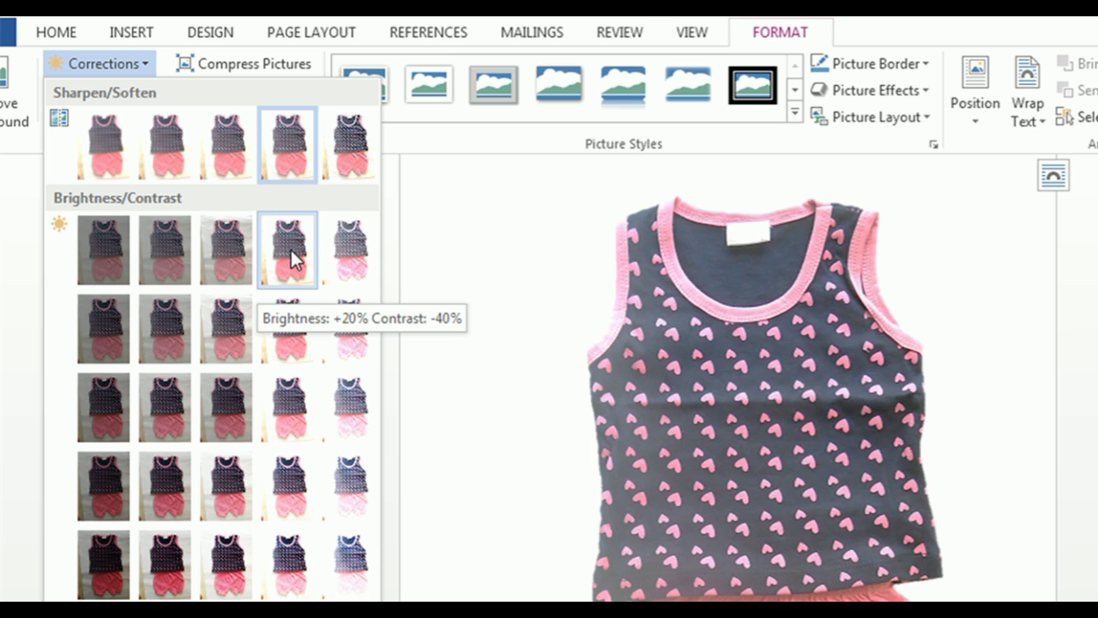
click(229, 502)
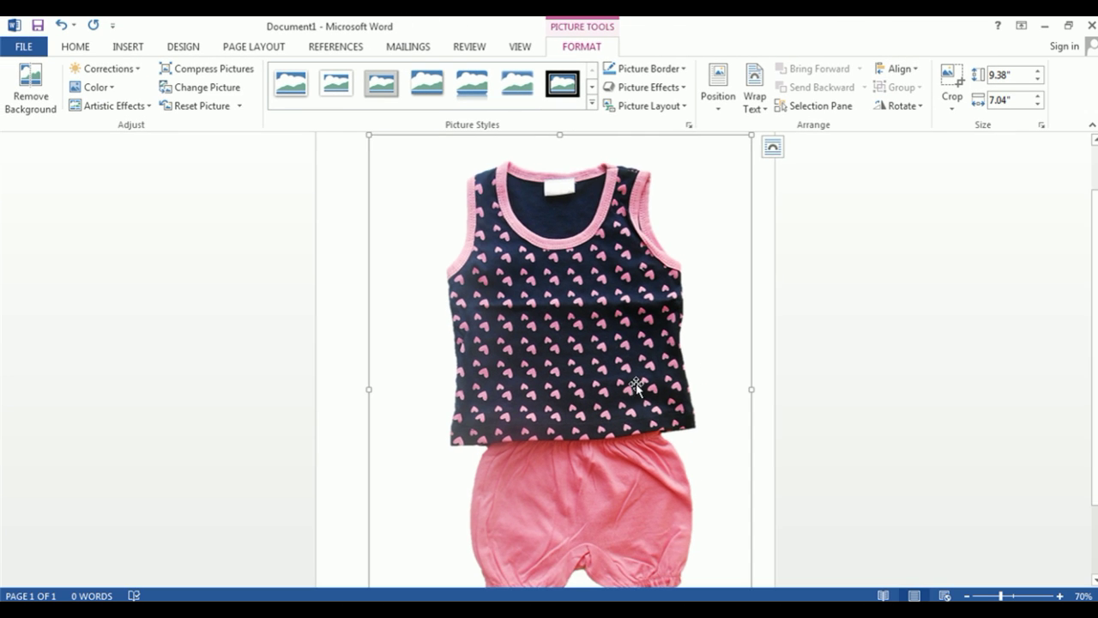
Save the picture in Portable Network Graphics format as "DSC sample 1" in the Remove Background folder.
scroll(636, 386, down, 1)
right_click(466, 282)
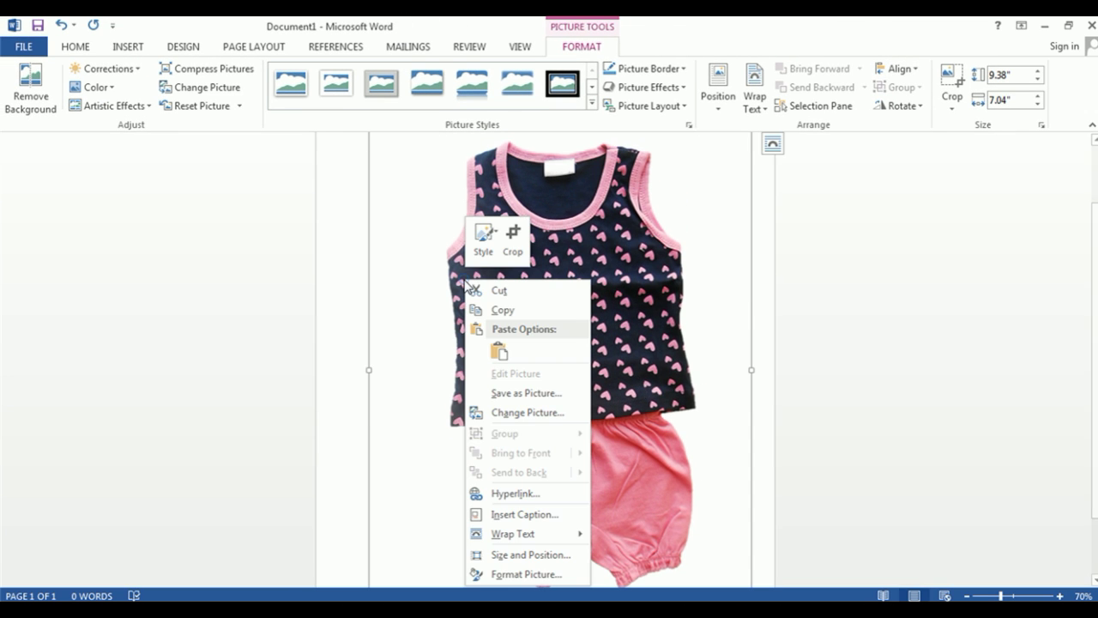
click(552, 393)
click(392, 341)
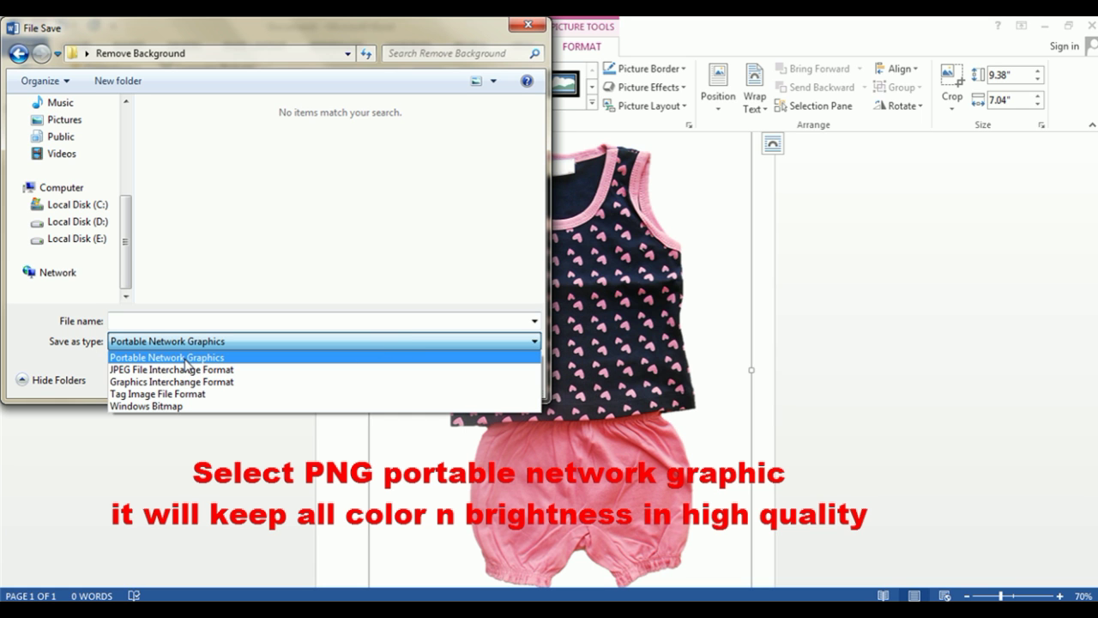
click(186, 359)
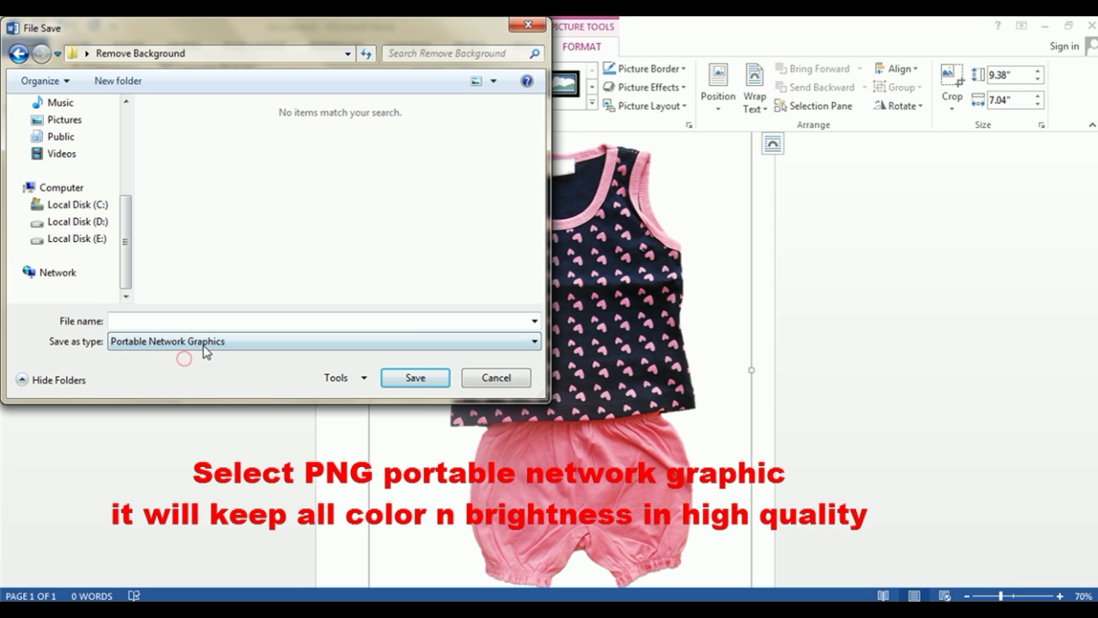
click(133, 322)
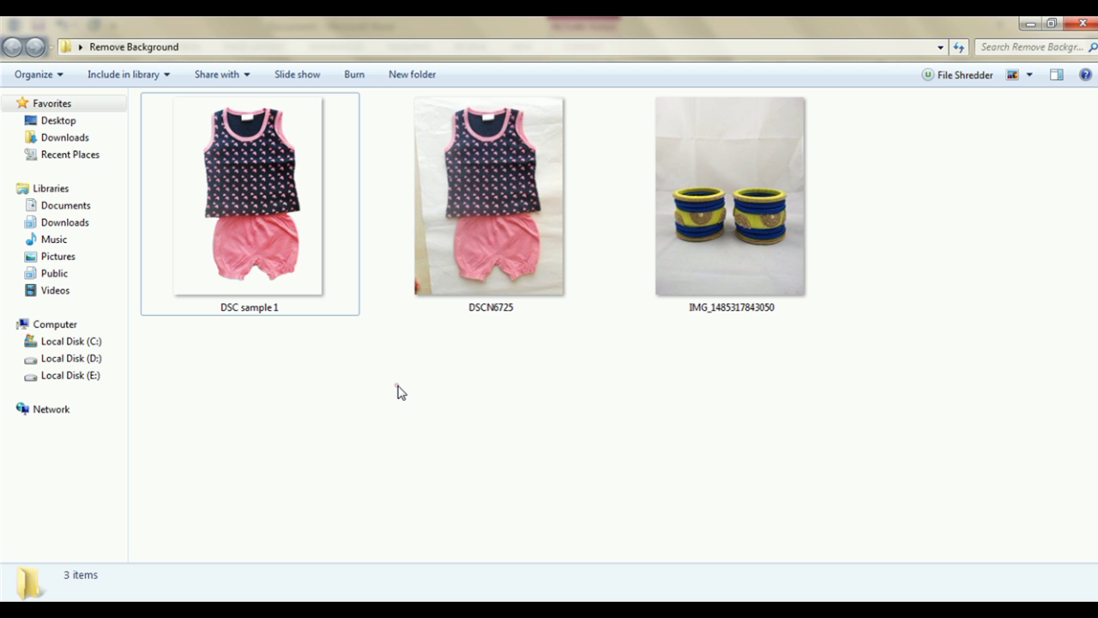
Compare the original DSCN6725 photo with the background-free DSC sample 1 image in the photo viewer.
click(397, 388)
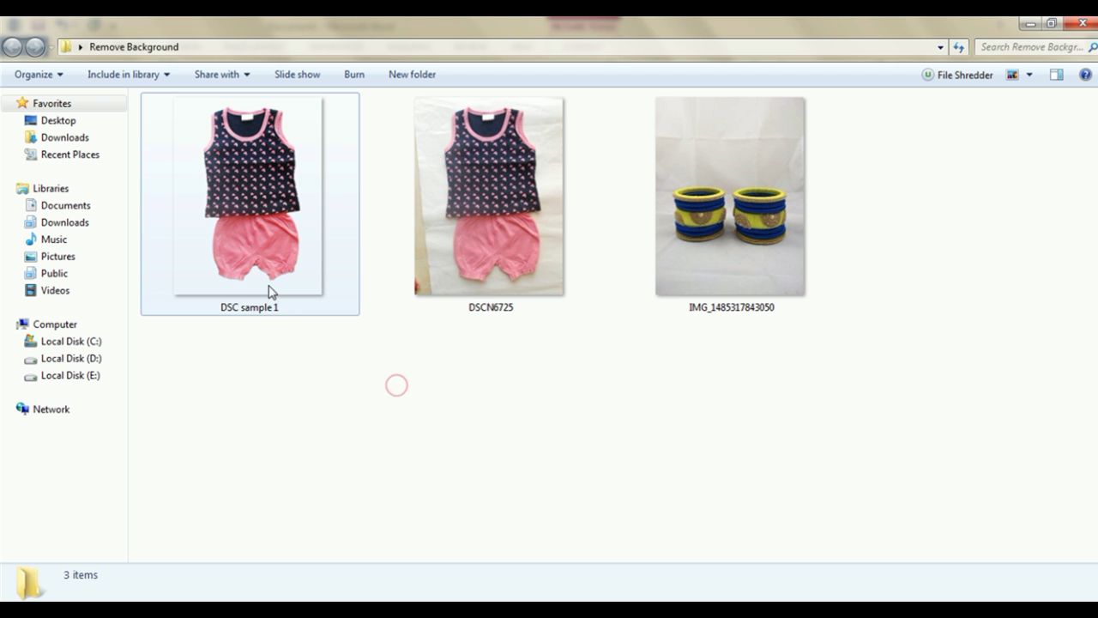
double_click(486, 205)
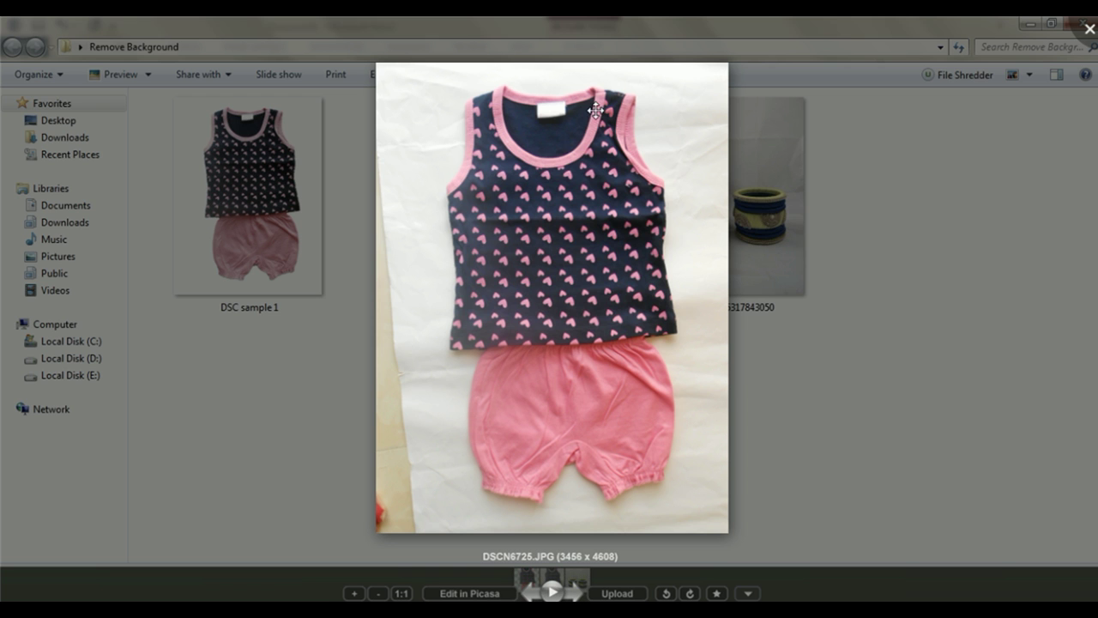
click(531, 592)
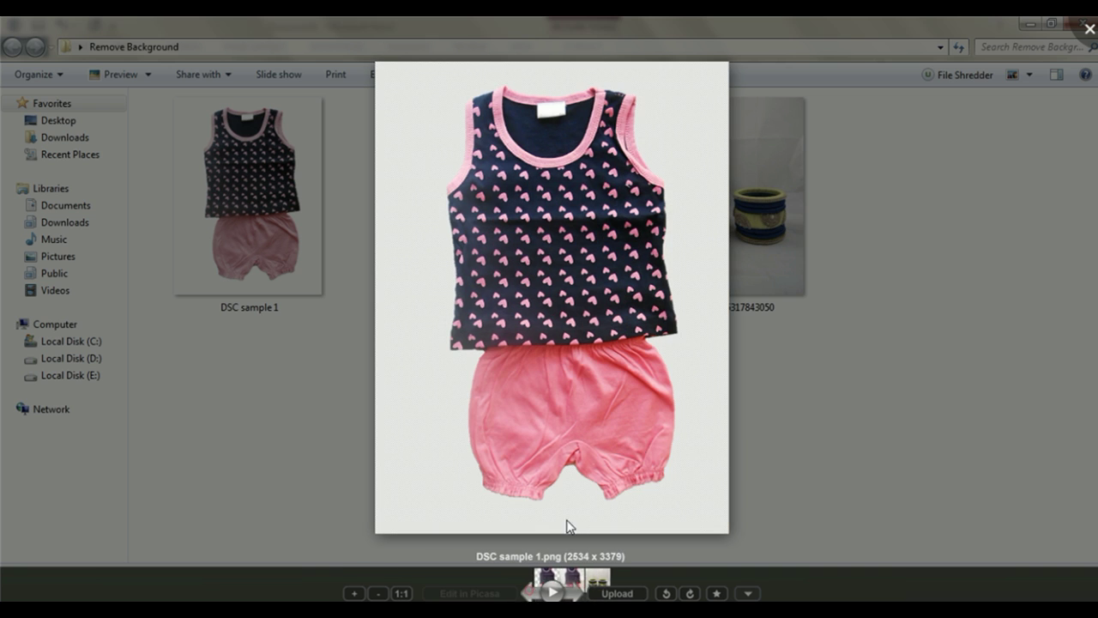
scroll(541, 333, up, 2)
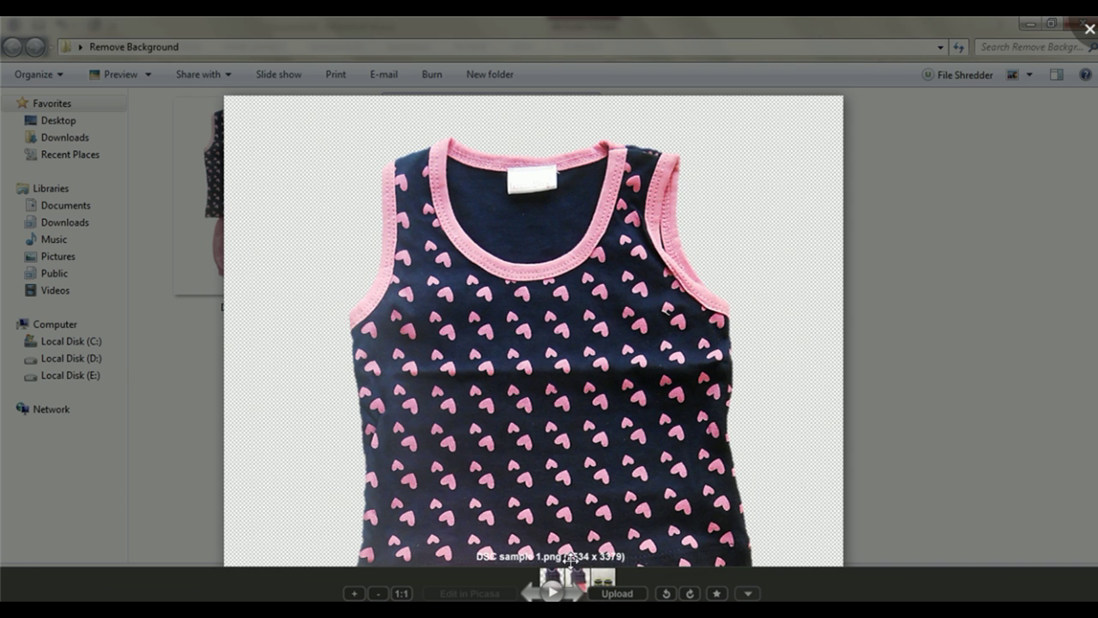
key(Right)
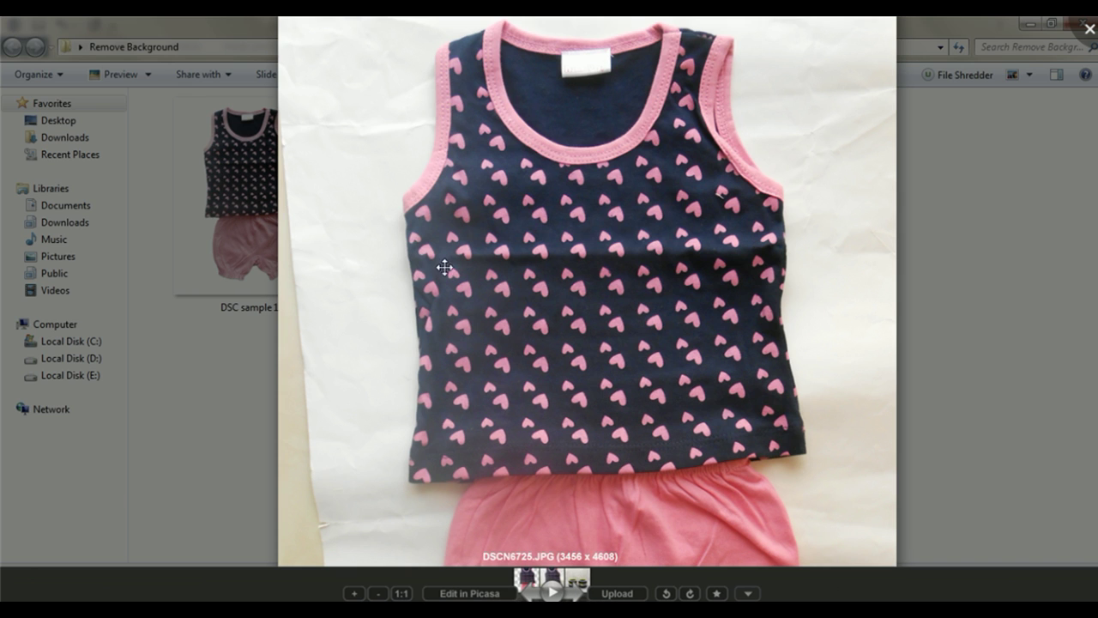
scroll(600, 326, down, 3)
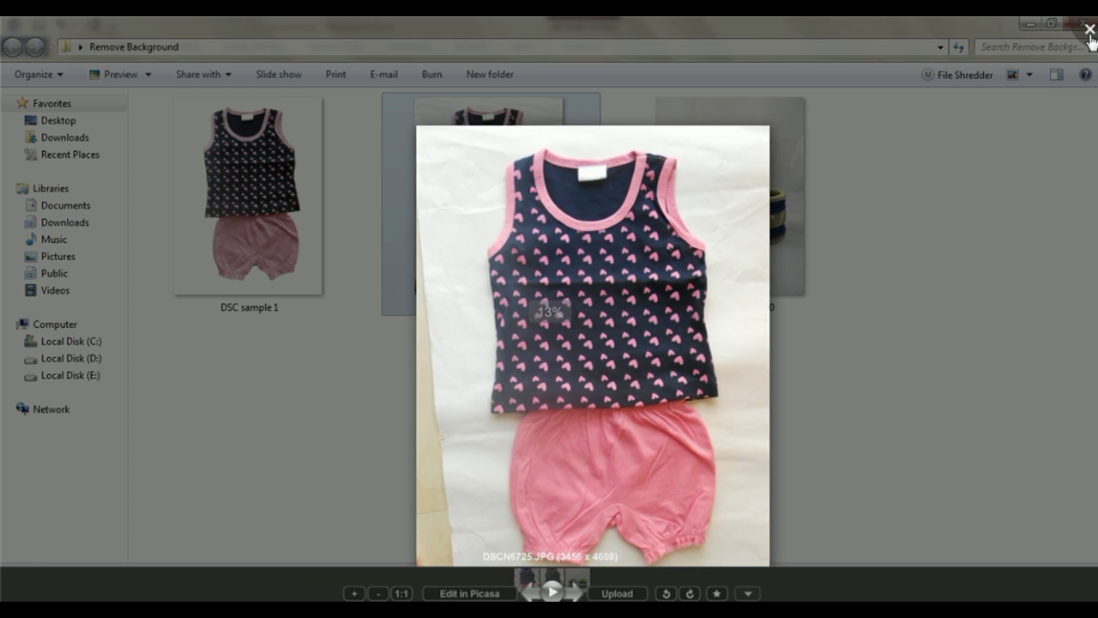
key(Escape)
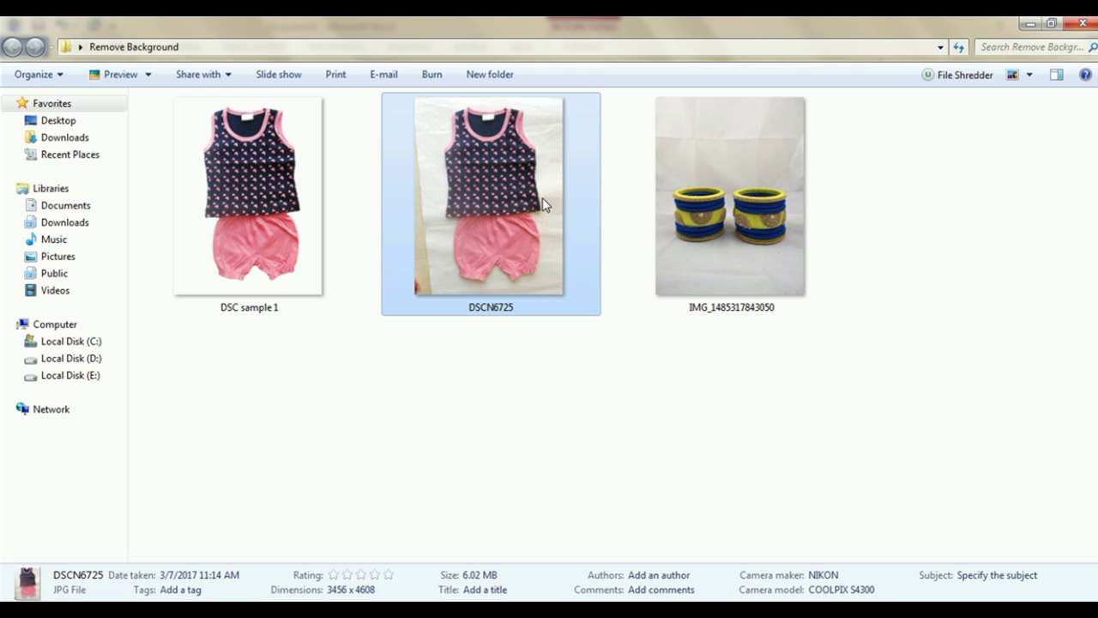
Check the file size and pixel dimensions in the properties of DSC sample 1.
click(261, 232)
right_click(266, 227)
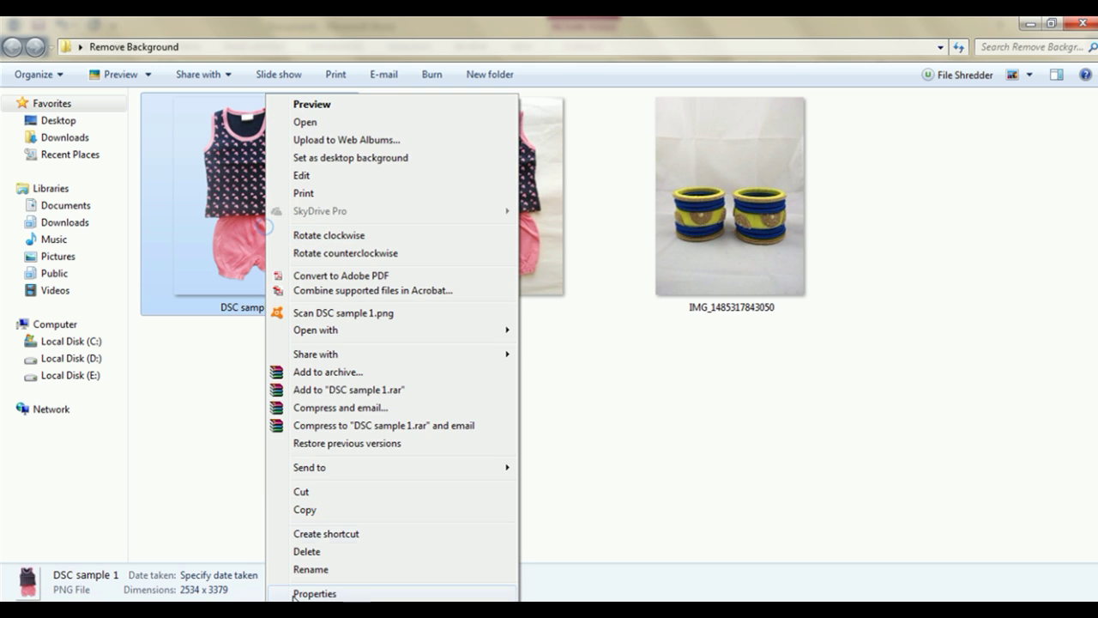
click(371, 594)
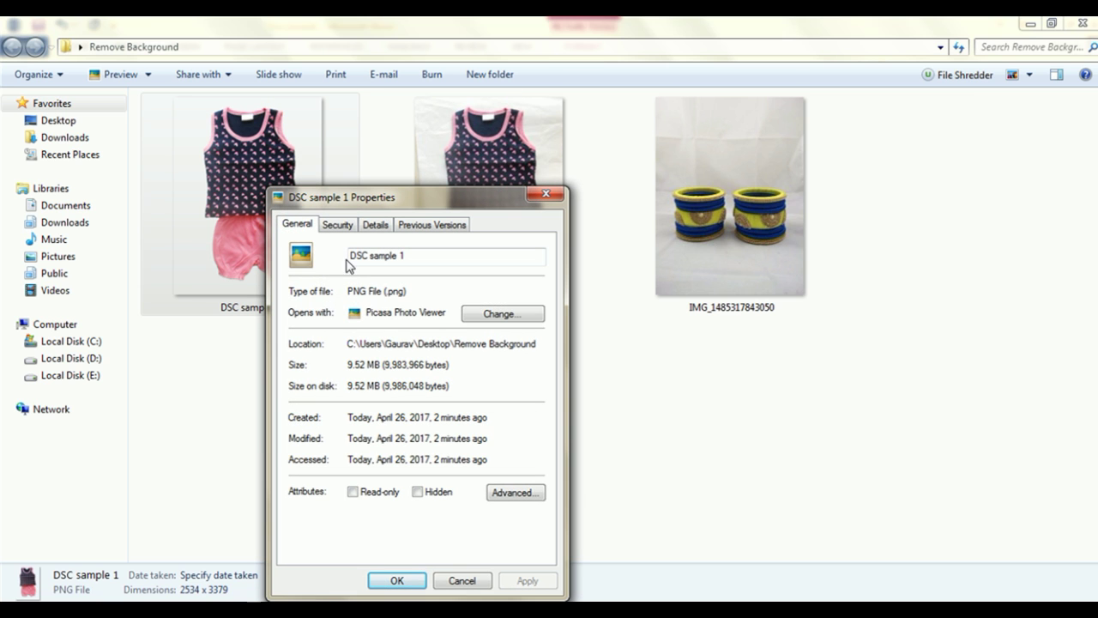
click(375, 225)
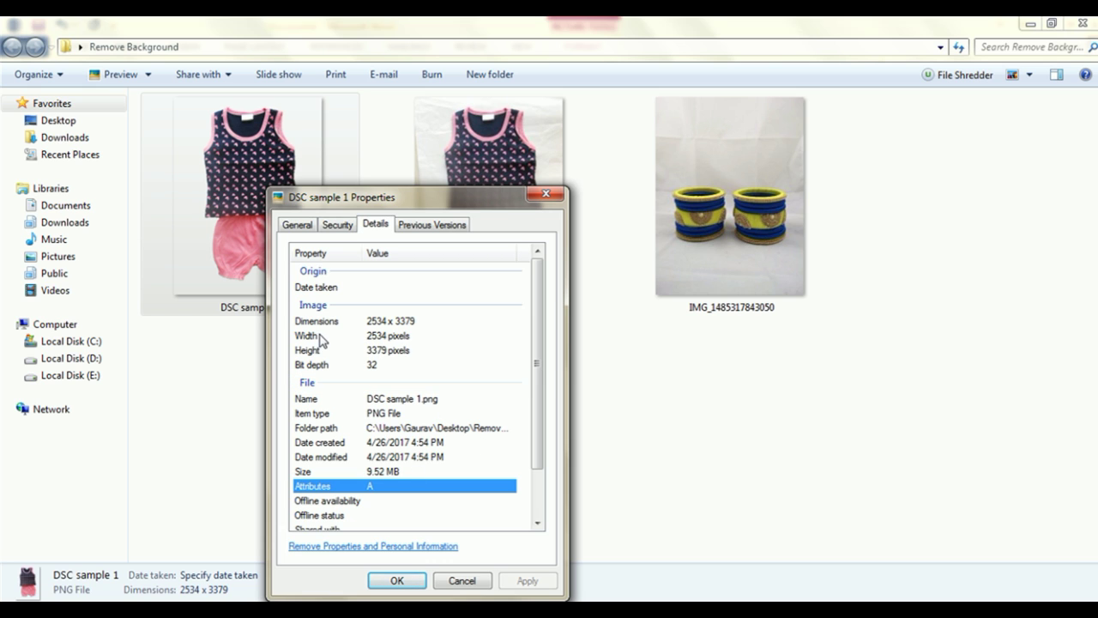
click(461, 581)
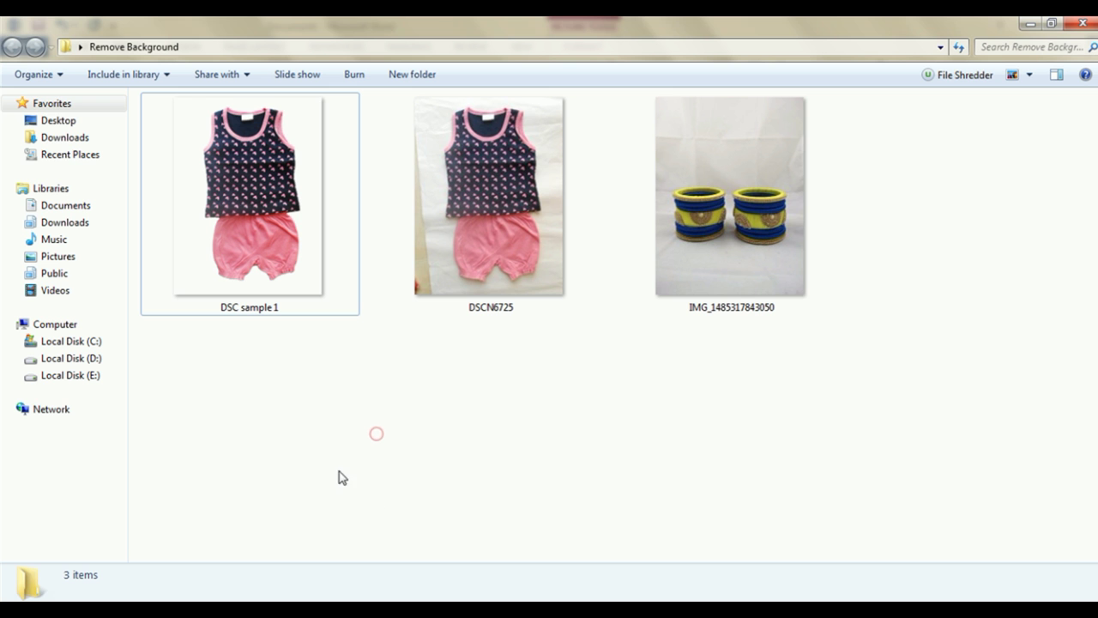
Resize DSC sample 1 in Paint to 1100 pixels wide with the aspect ratio maintained, and save it as DSC sample 1.jpg.
mouse_move(260, 196)
mouse_down()
mouse_move(331, 549)
mouse_move(326, 598)
mouse_move(316, 297)
mouse_up()
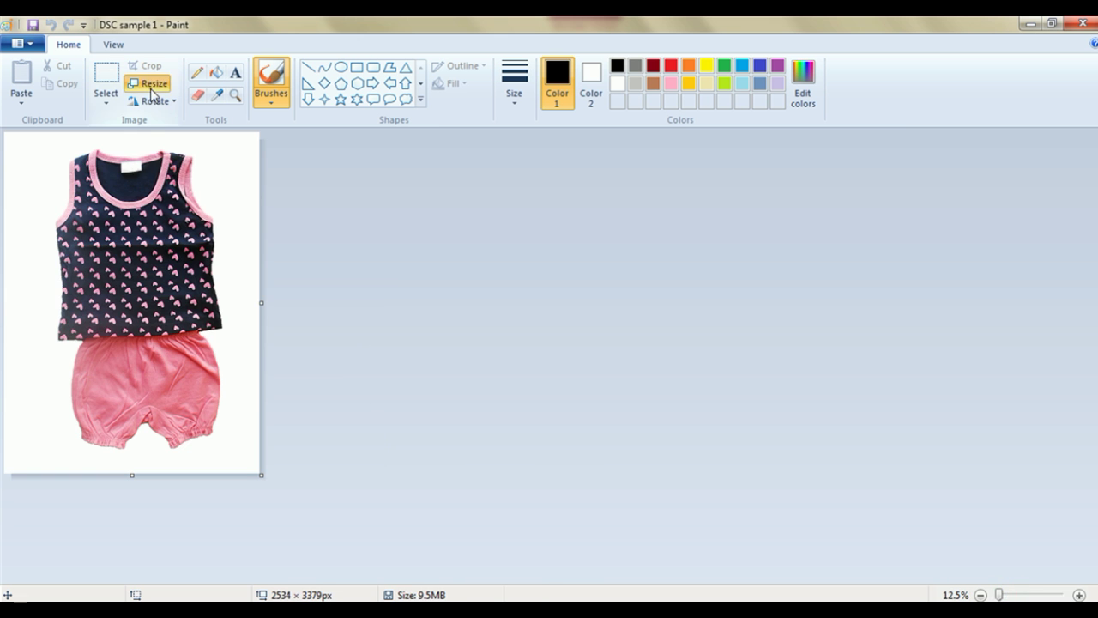
click(151, 84)
drag(129, 101, 433, 130)
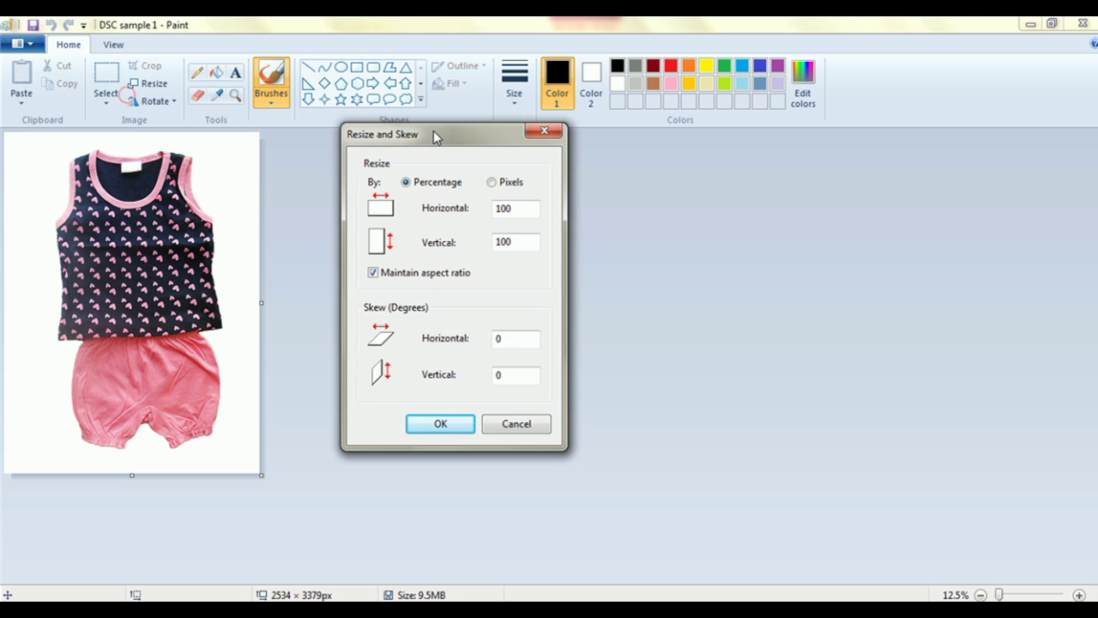
click(492, 182)
double_click(518, 210)
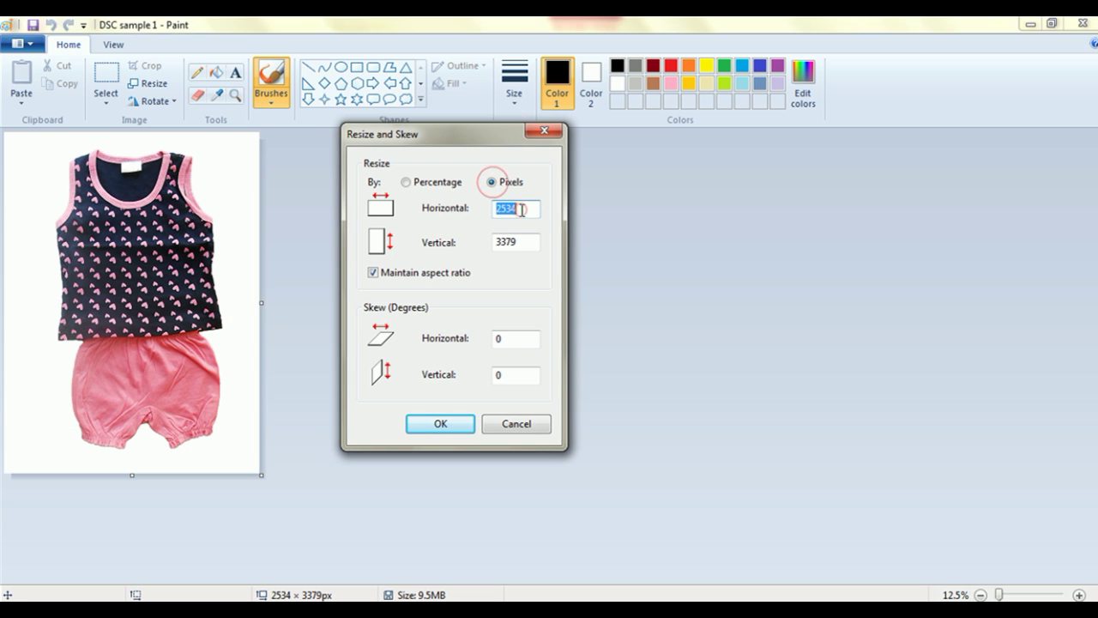
click(519, 210)
double_click(523, 209)
text(1100)
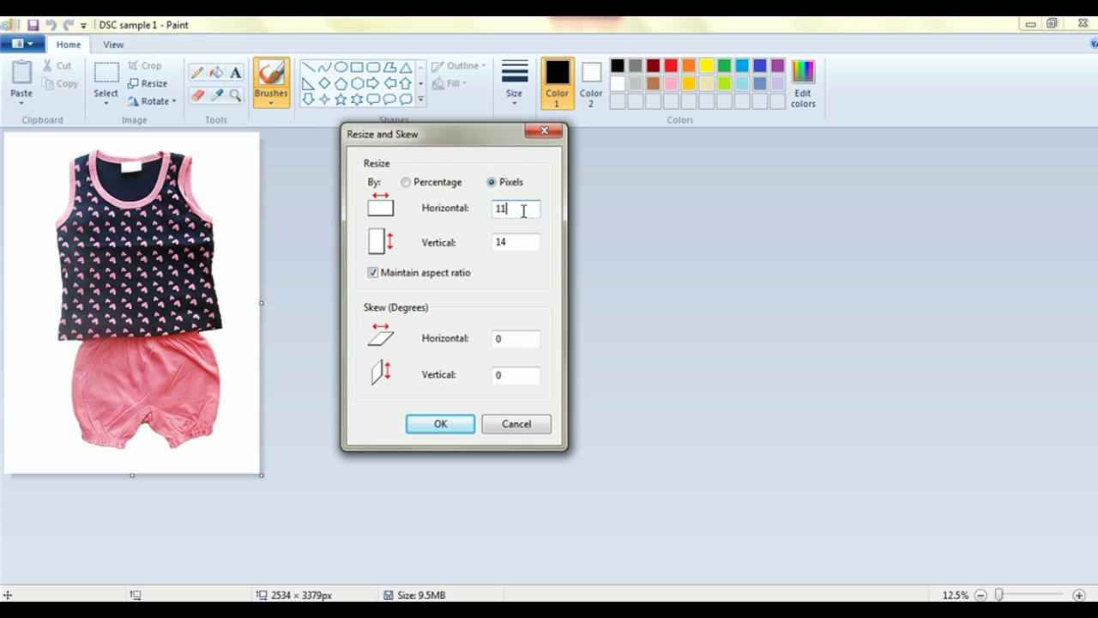
click(447, 425)
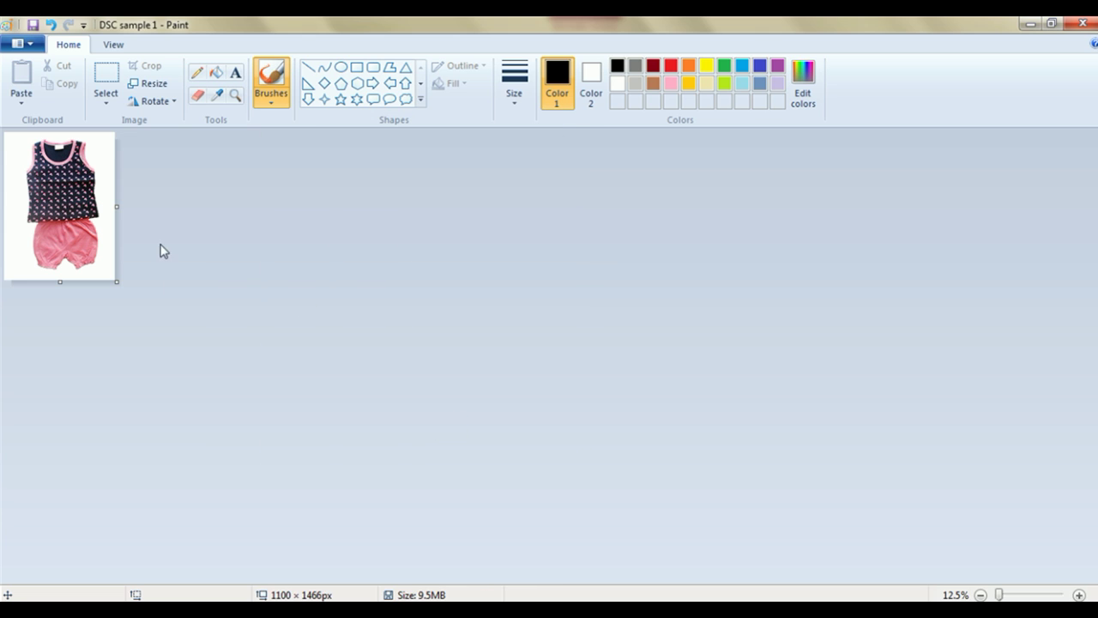
click(24, 45)
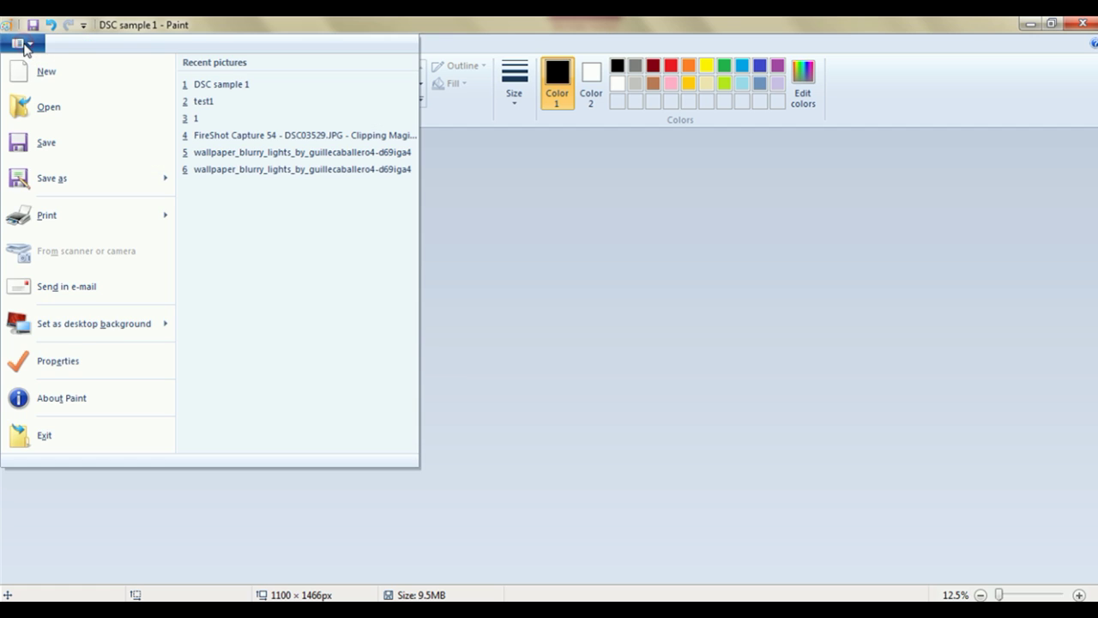
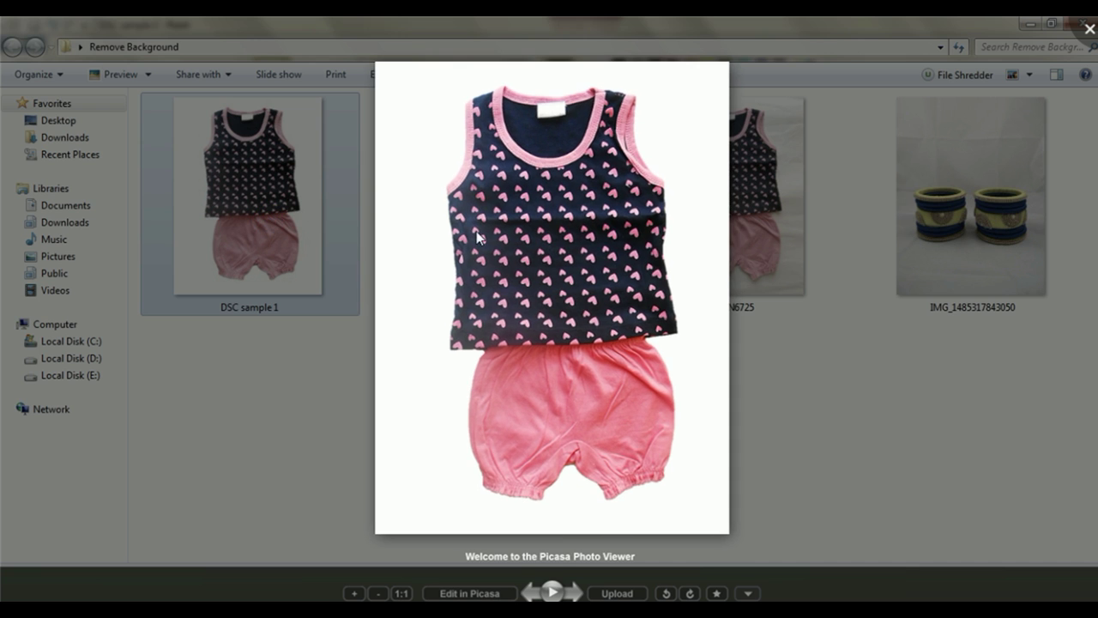
Inspect the image quality of the resized DSC sample 1.jpg up close in the photo viewer.
scroll(587, 300, up, 2)
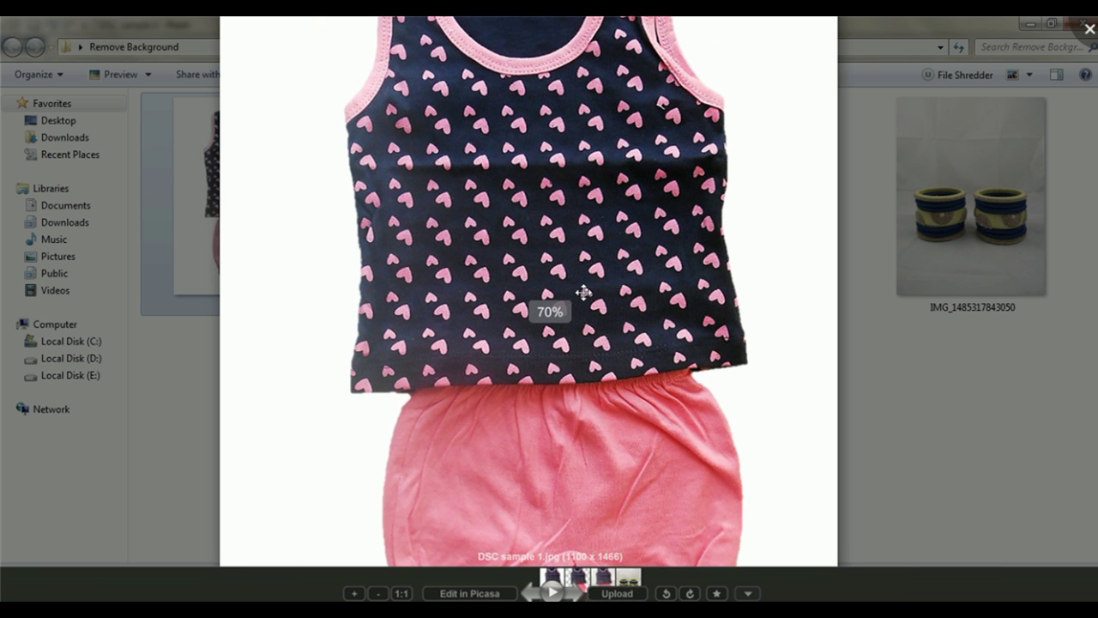
key(Escape)
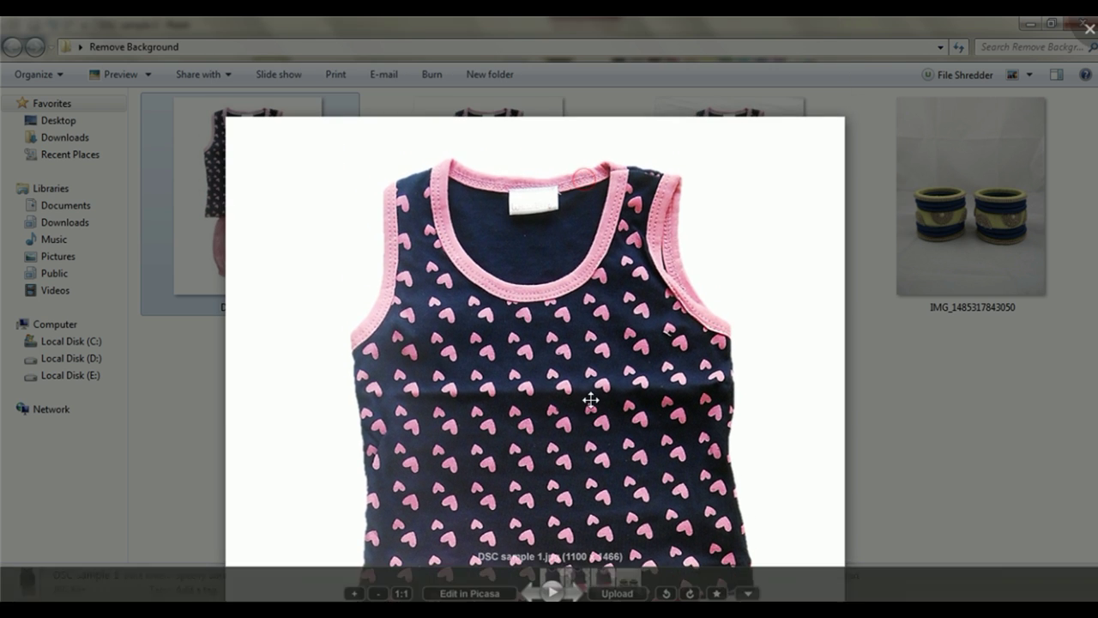
scroll(583, 369, up, 2)
scroll(535, 318, up, 2)
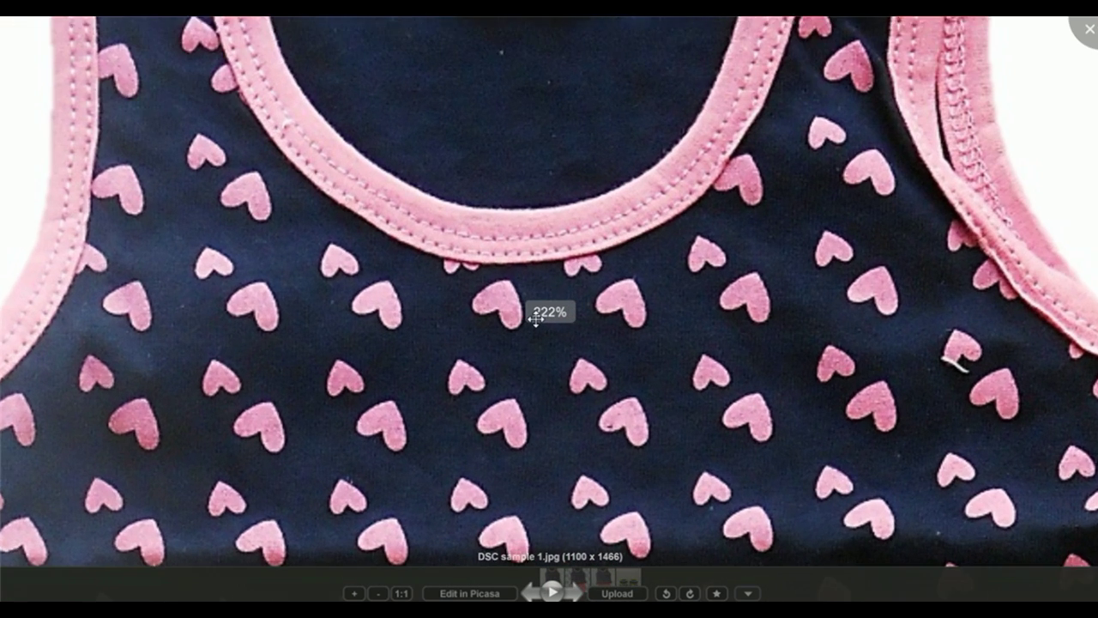
key(Escape)
drag(973, 170, 609, 291)
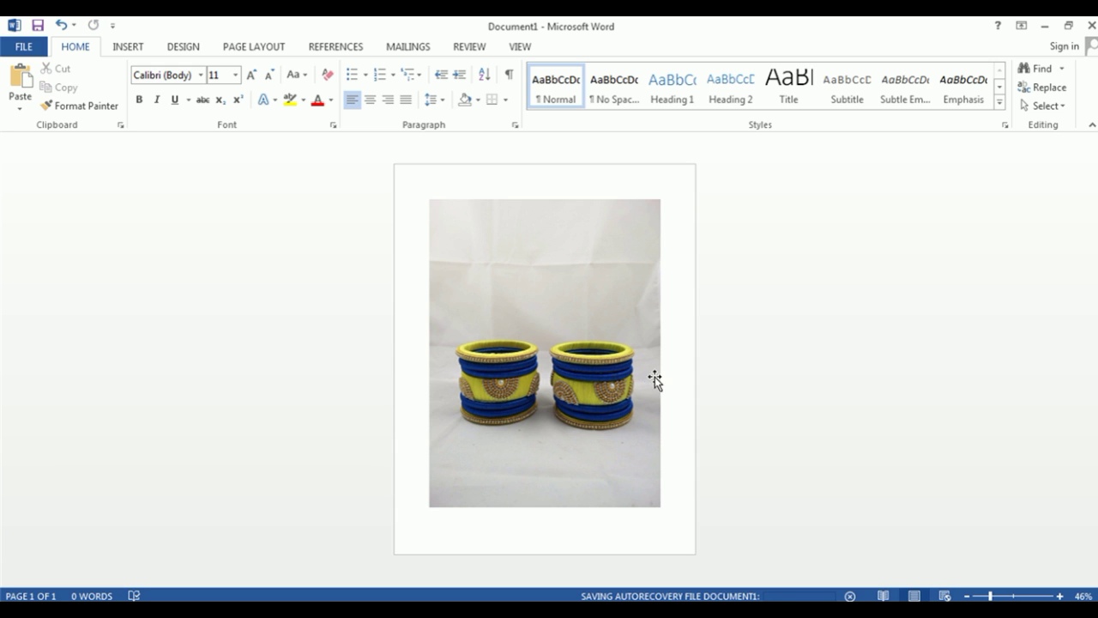
click(580, 296)
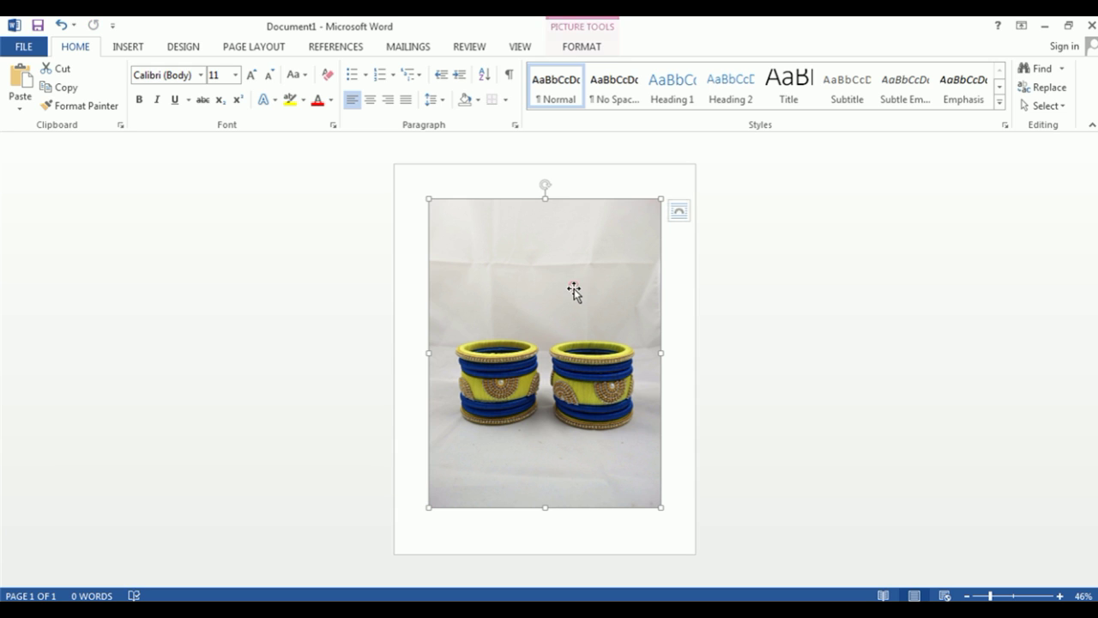
Remove the bangles photo's background, marking the gray gap between the stacks for removal and the left stack to keep.
click(580, 48)
click(29, 100)
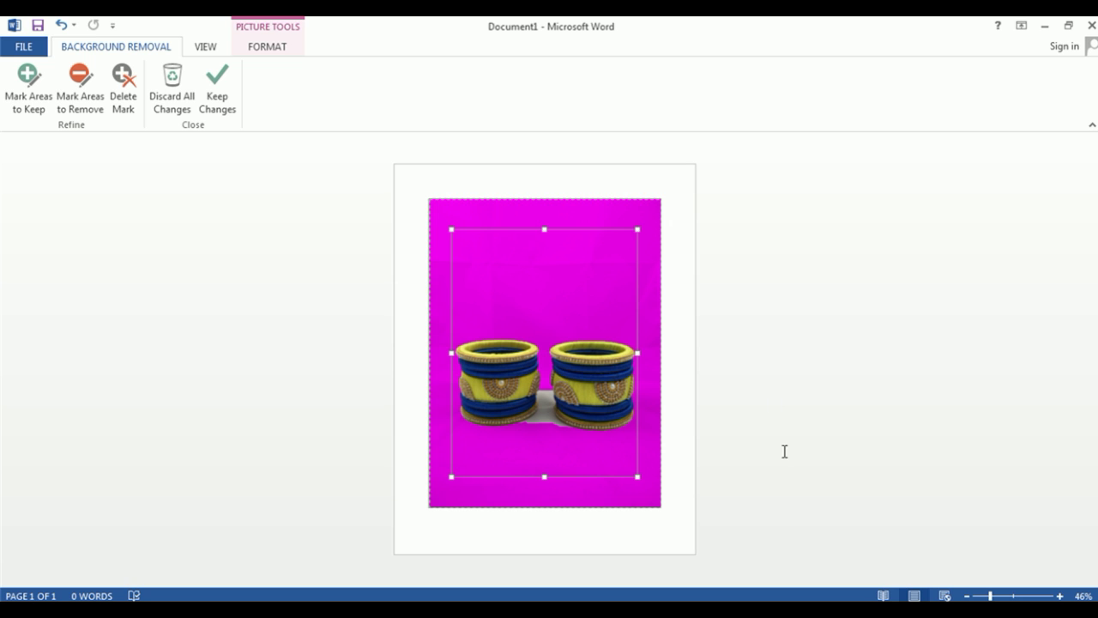
drag(990, 595, 1013, 595)
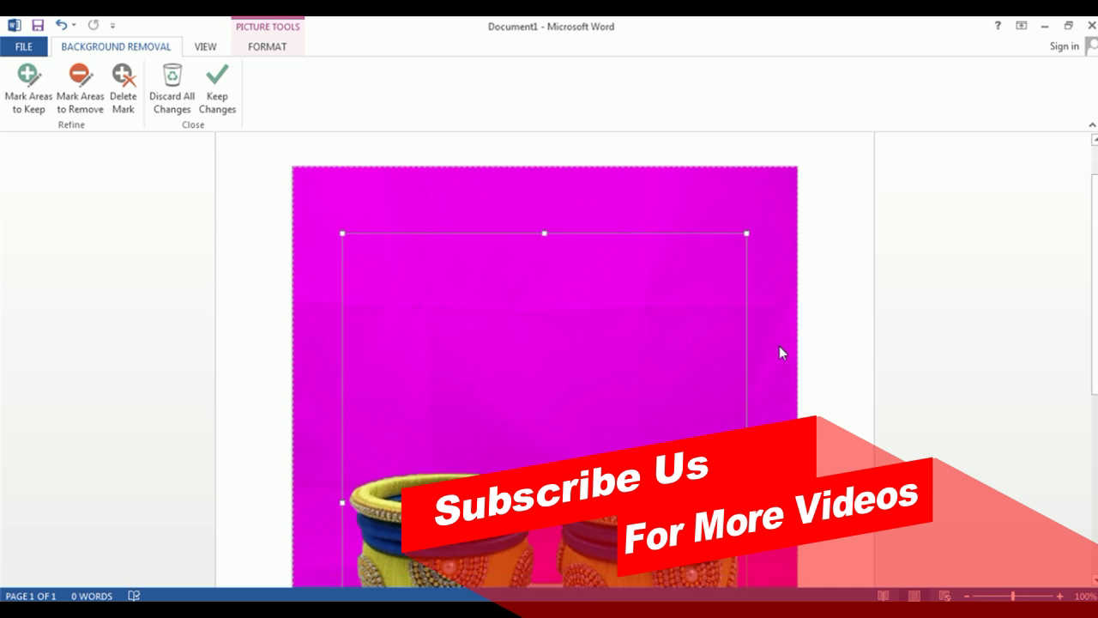
scroll(779, 352, down, 5)
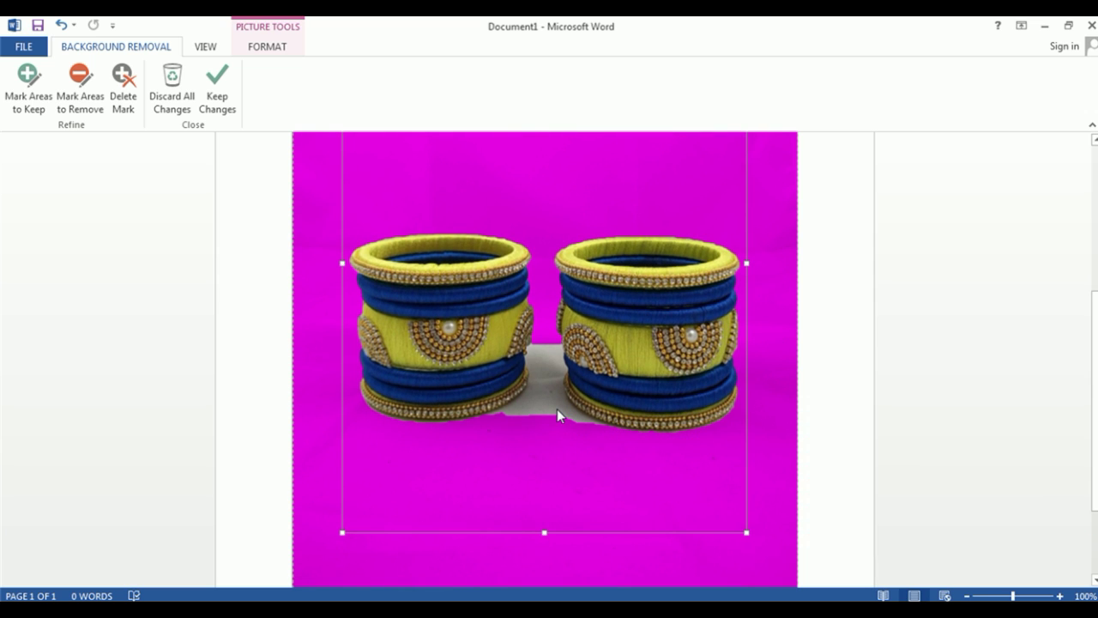
click(80, 90)
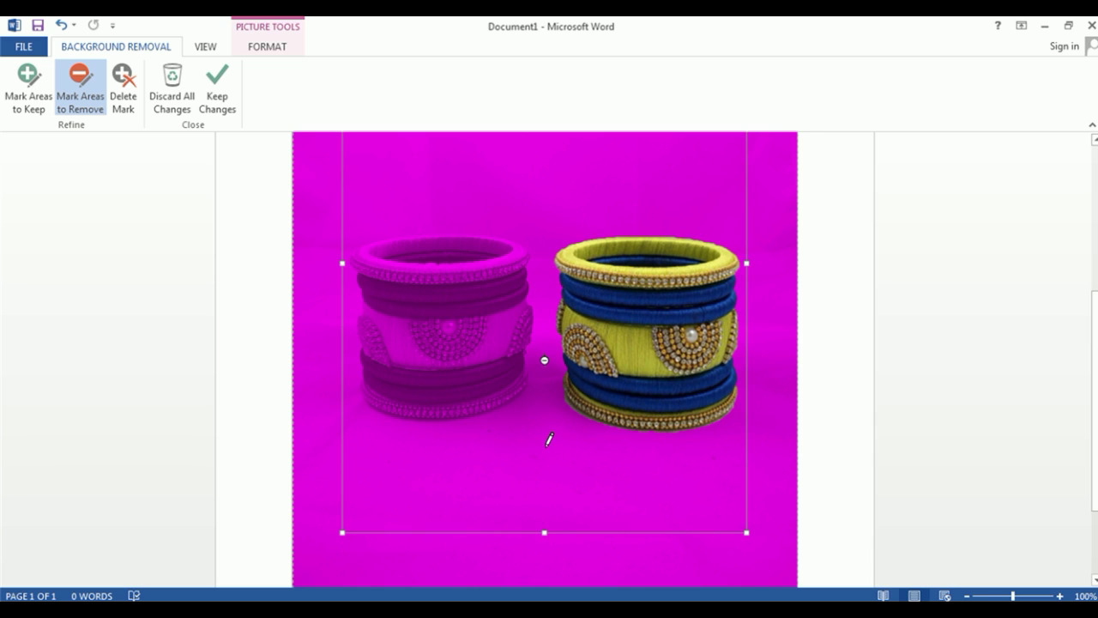
click(36, 95)
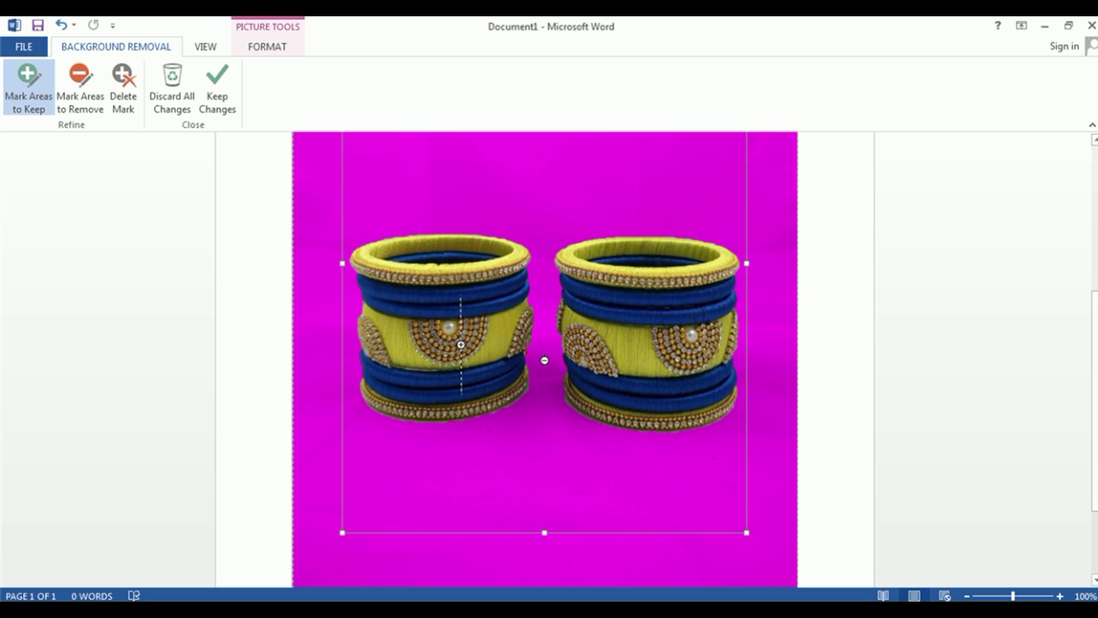
Mark the leftover shadow beneath the bottom rims of both bangle stacks as areas to remove.
drag(1014, 595, 1013, 596)
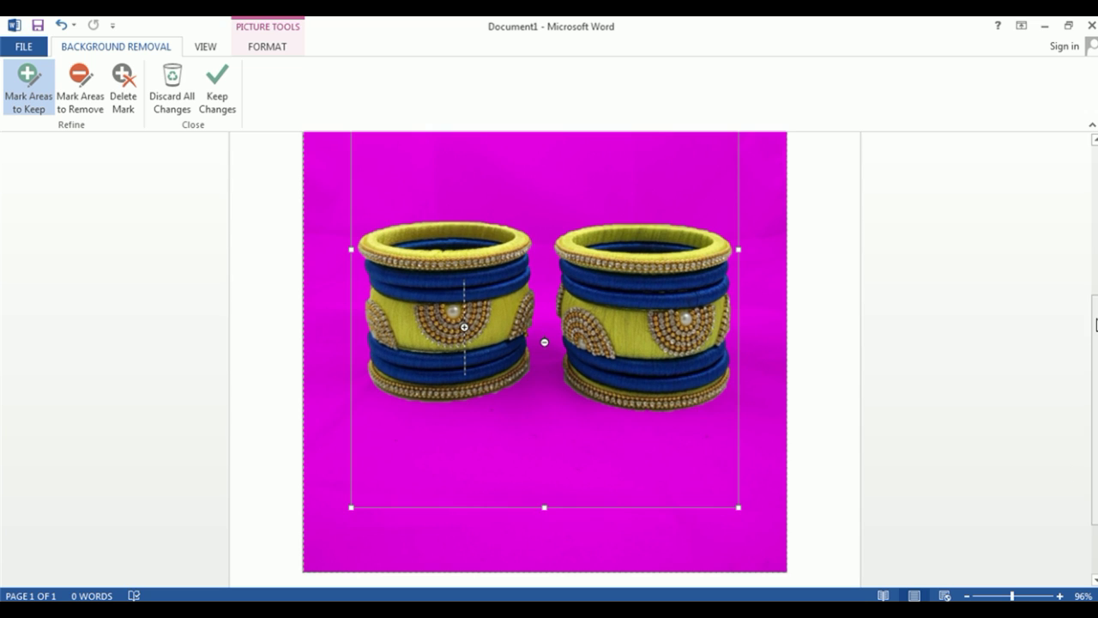
drag(1093, 300, 1093, 310)
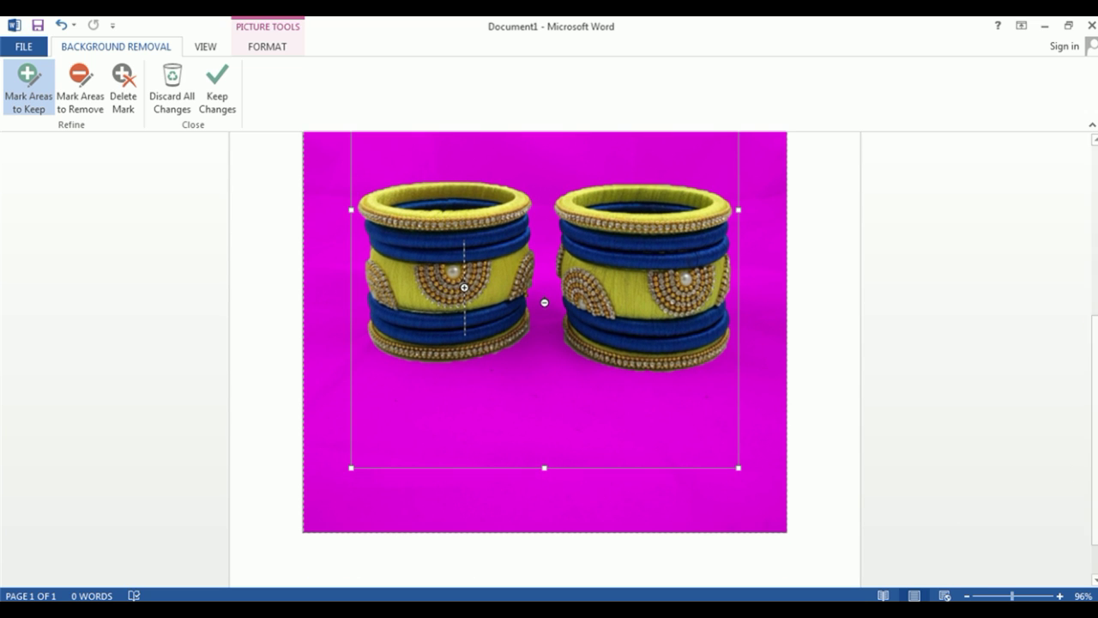
ctrl+scroll(752, 444, up, 17)
scroll(850, 443, down, 10)
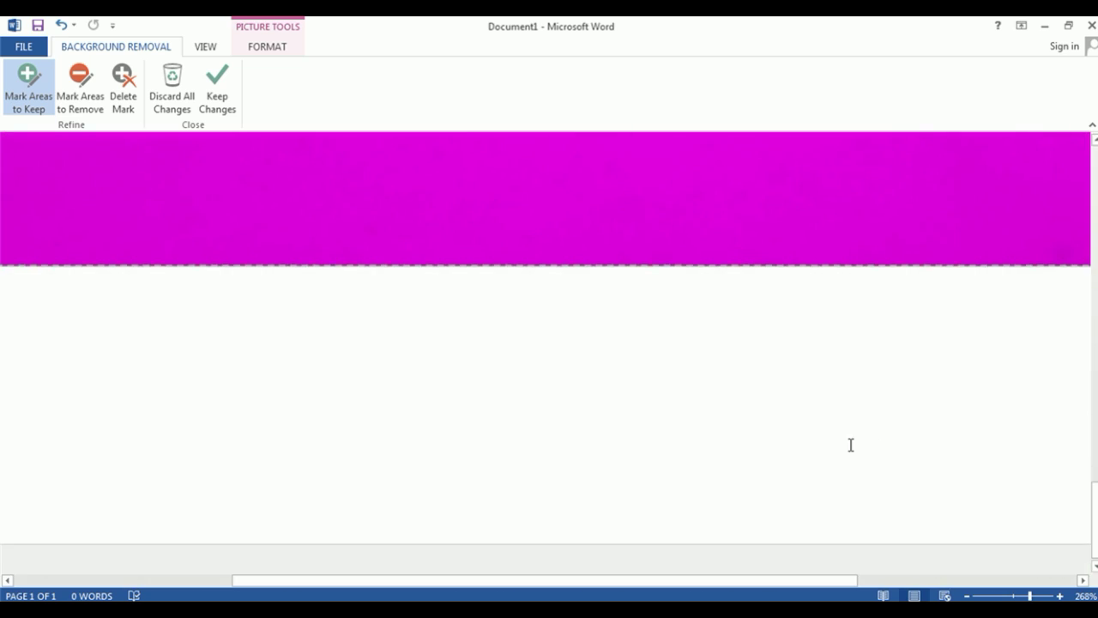
scroll(835, 424, up, 3)
scroll(837, 426, up, 3)
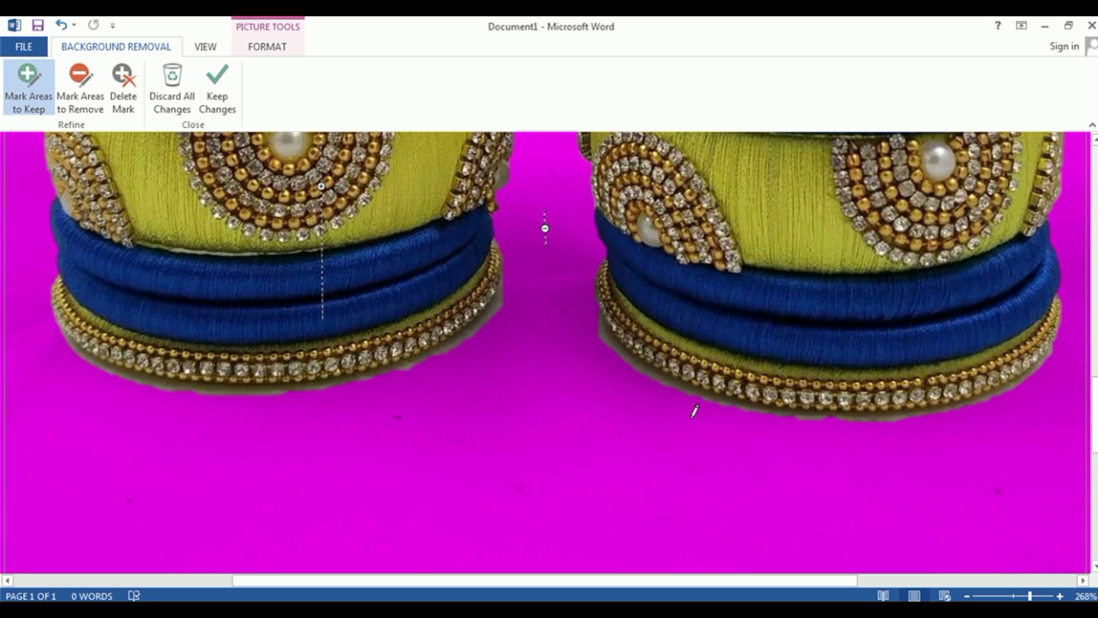
click(63, 83)
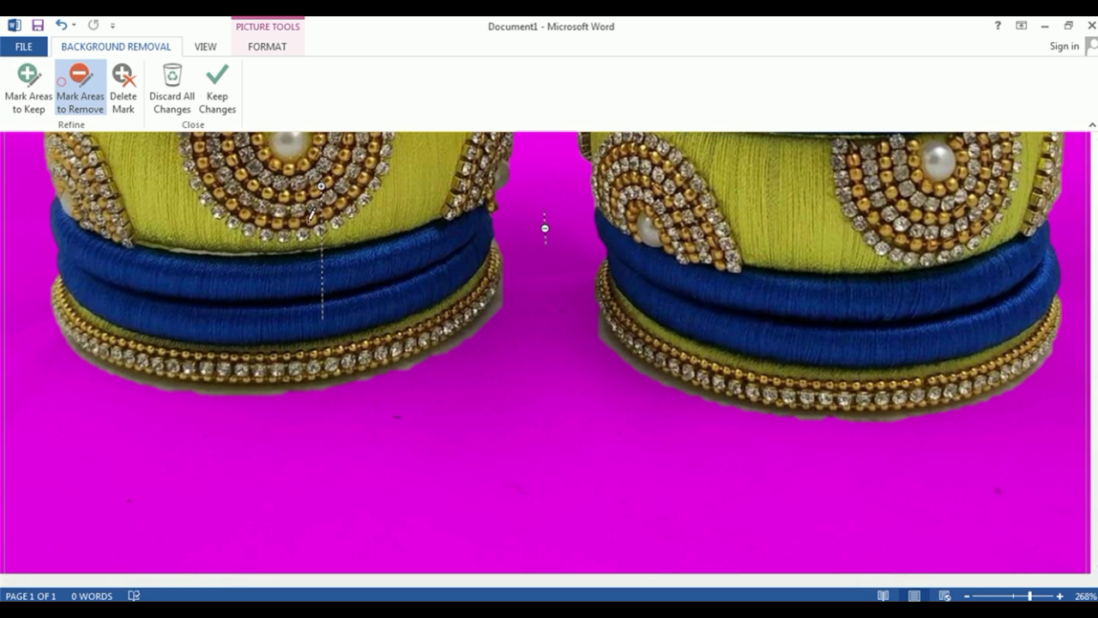
click(270, 392)
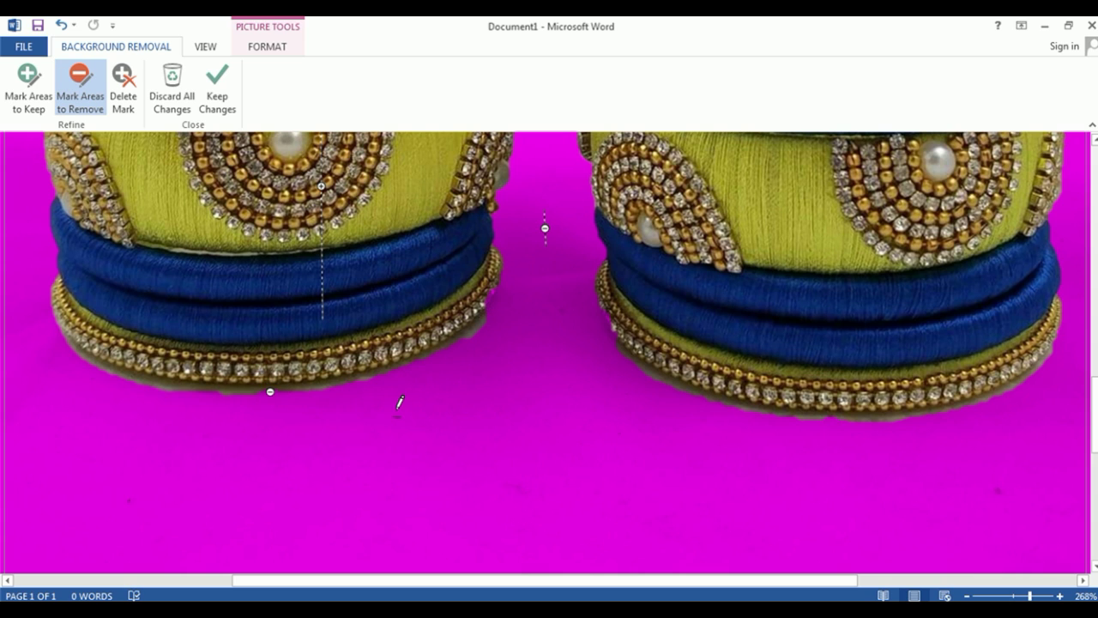
click(151, 383)
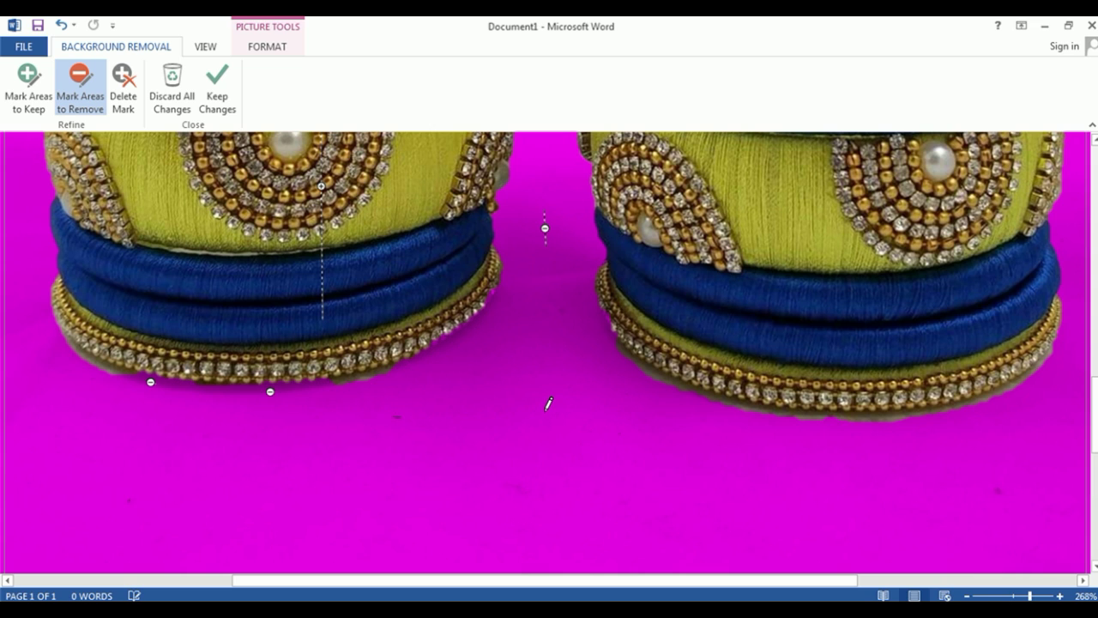
click(86, 356)
click(108, 367)
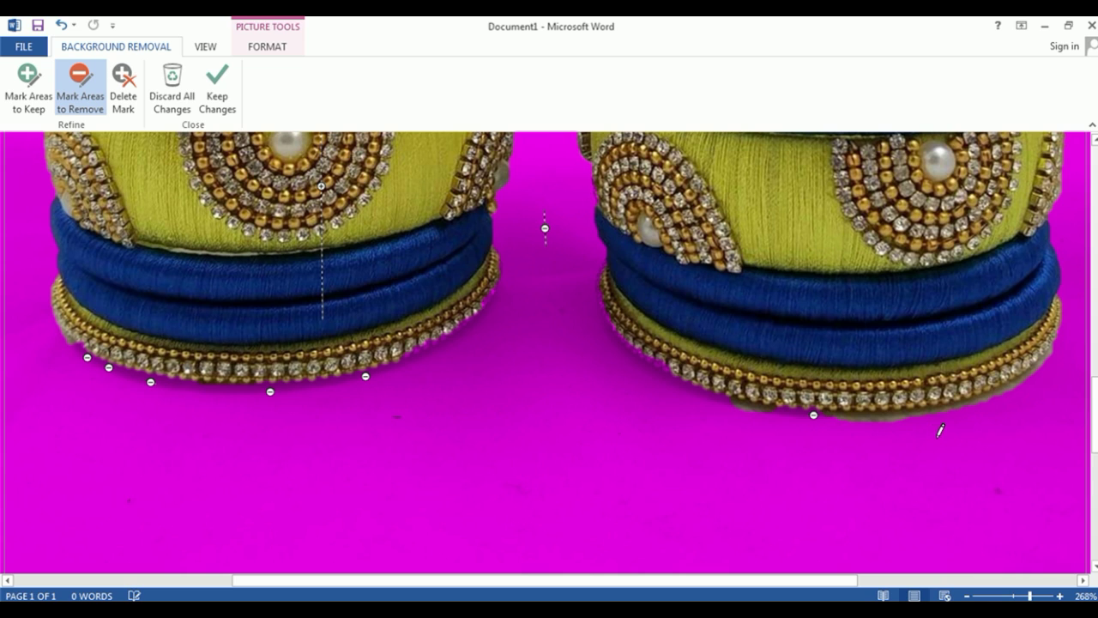
drag(898, 422, 898, 422)
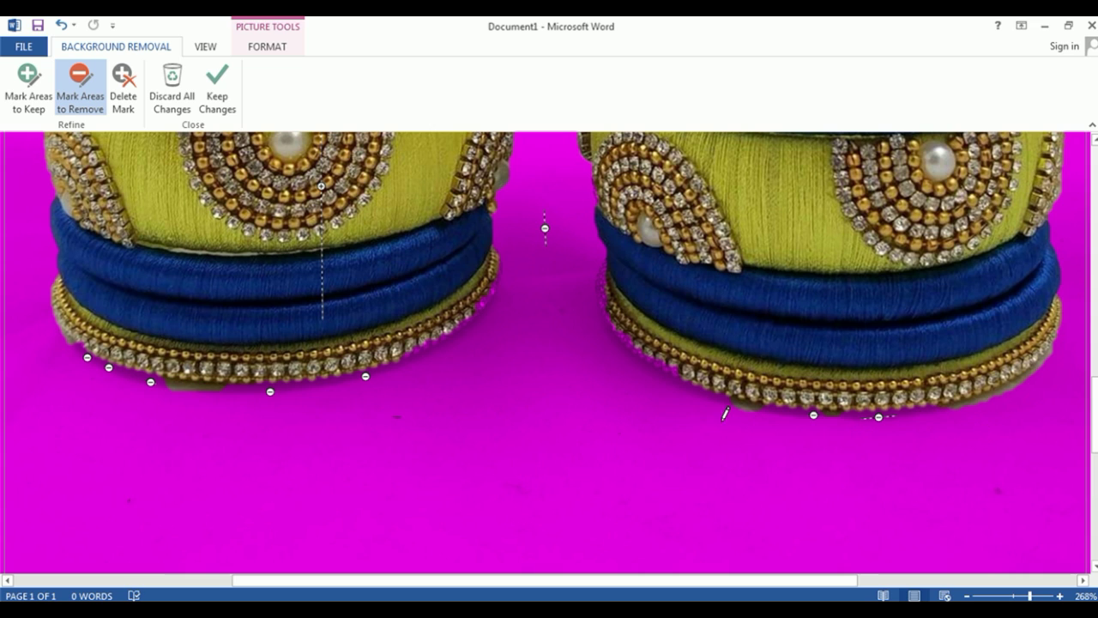
drag(735, 415, 762, 420)
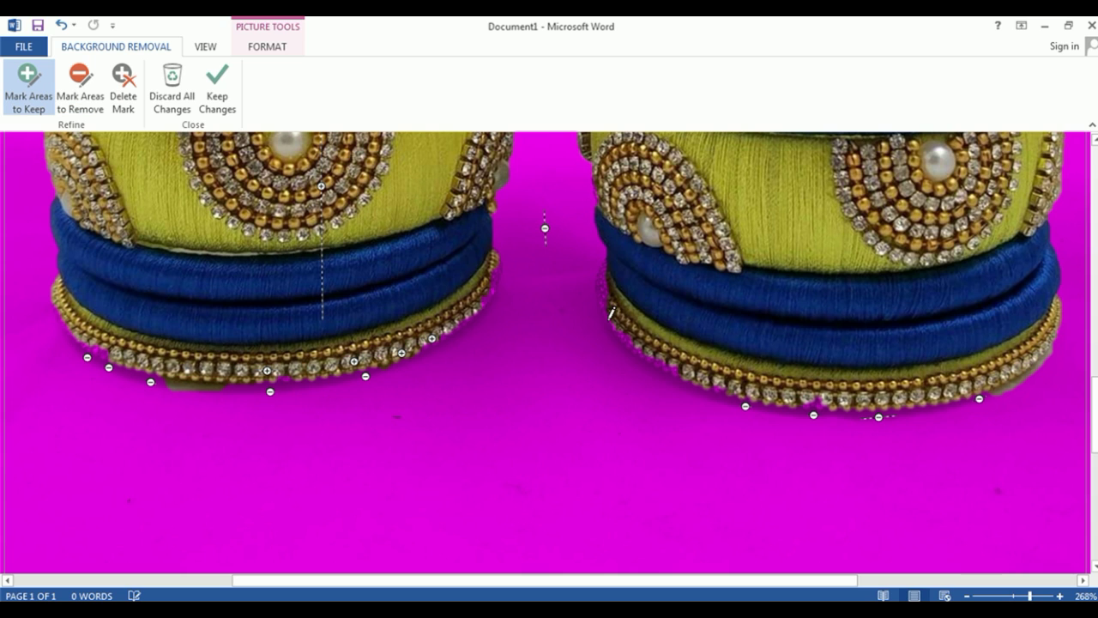
Refine the left stack's bottom rim, marking its beads to keep and the remaining shadow below them for removal.
click(487, 292)
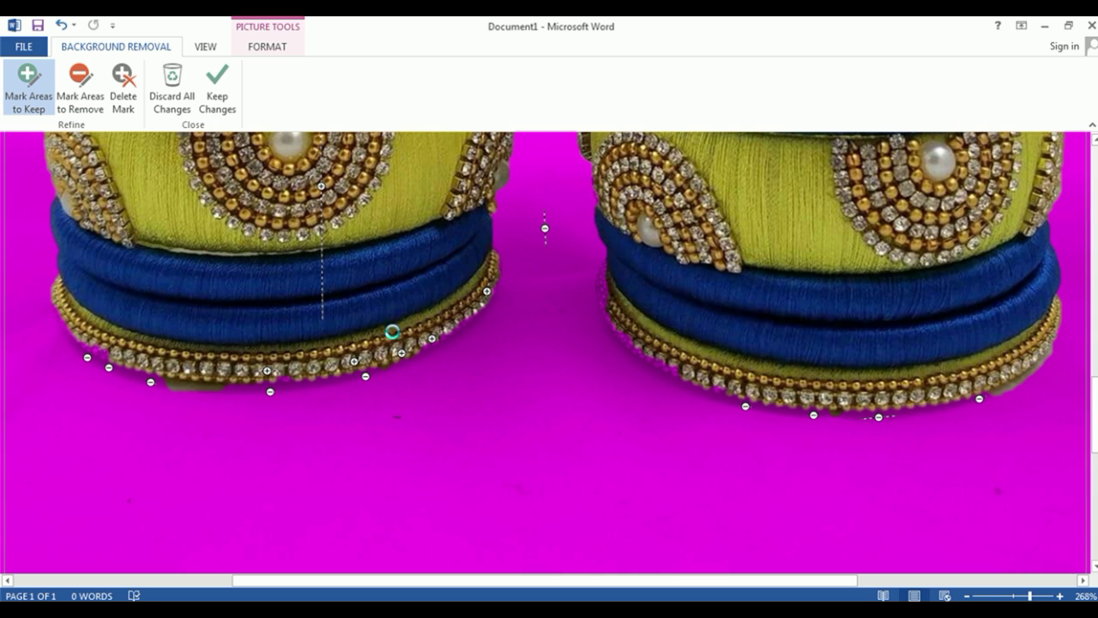
click(79, 90)
drag(178, 387, 196, 387)
click(67, 341)
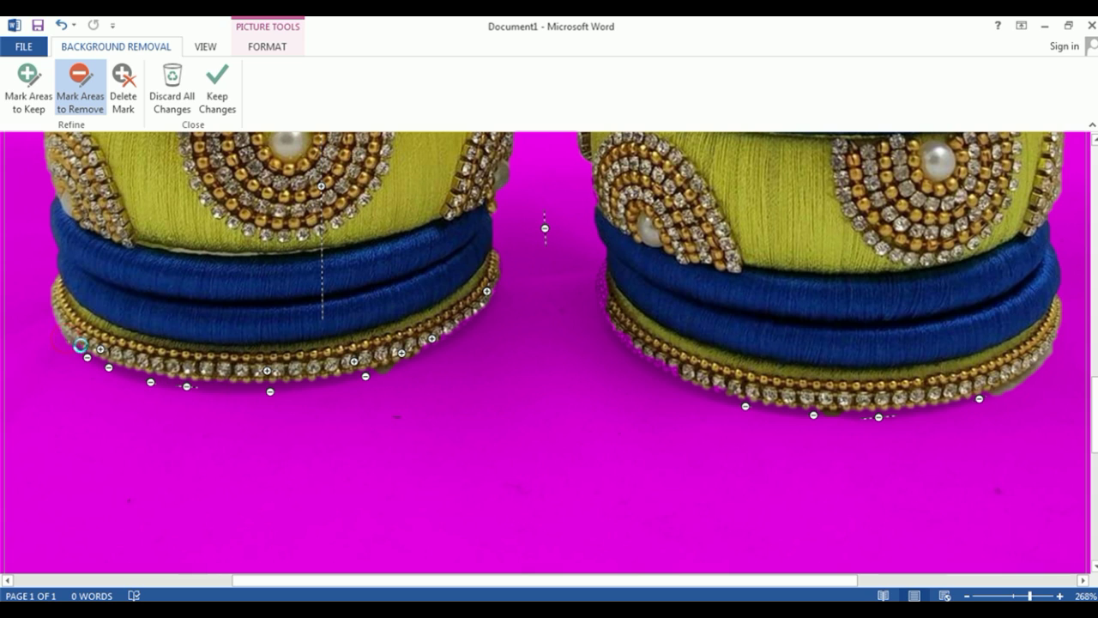
click(28, 90)
click(60, 315)
click(69, 333)
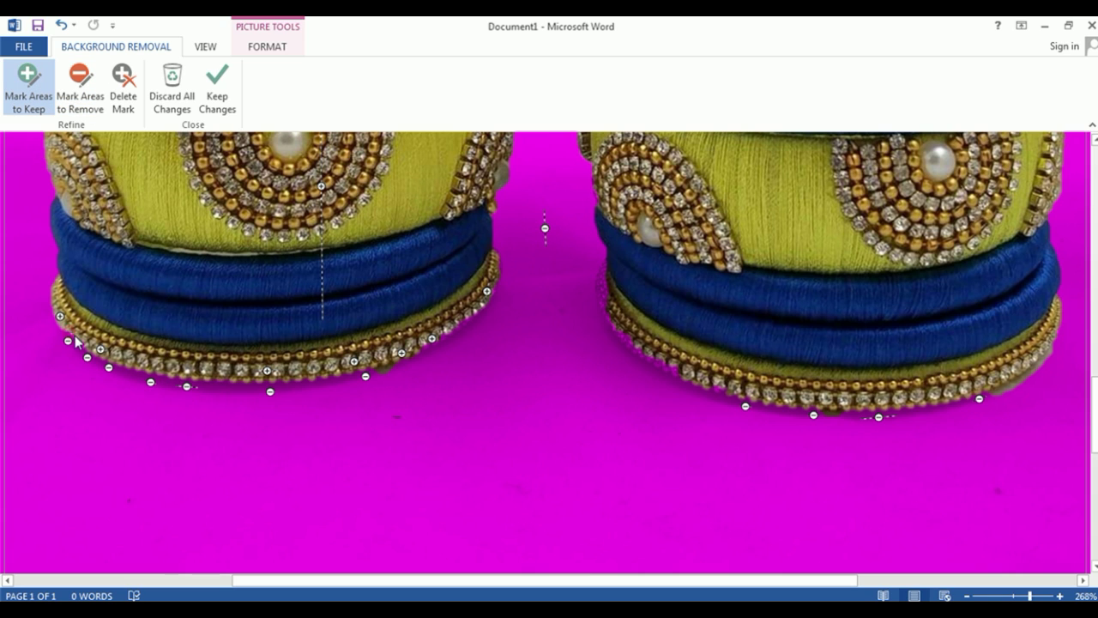
click(80, 90)
click(383, 370)
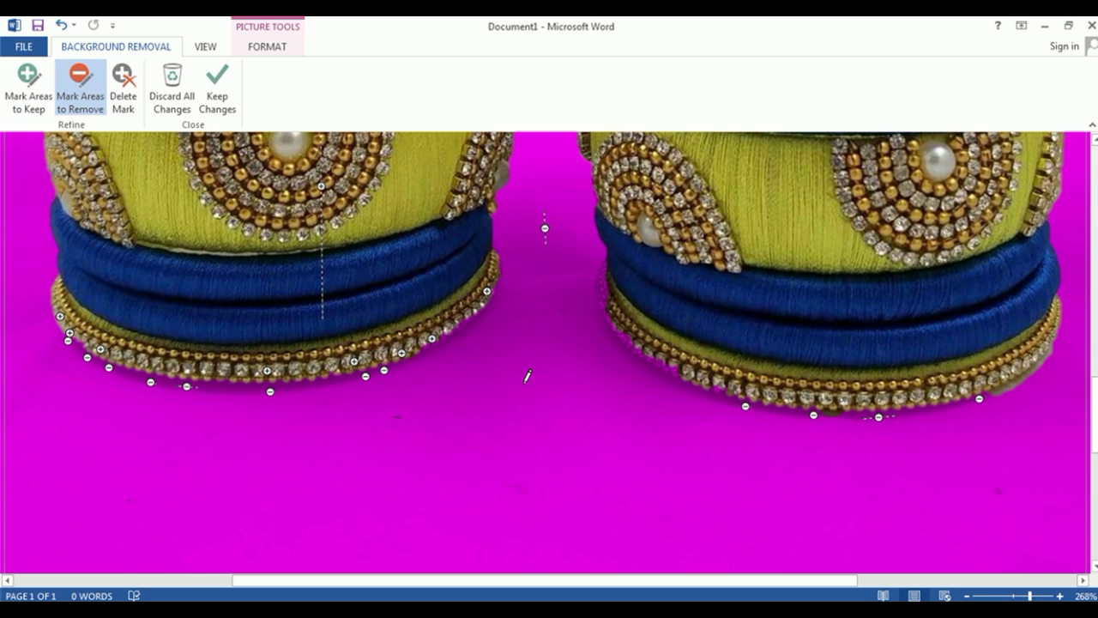
Refine the right stack's bottom rim, marking its outer beads to keep and the leftover shadow beneath for removal.
shift+click(628, 342)
shift+click(599, 295)
click(602, 272)
click(609, 318)
click(660, 361)
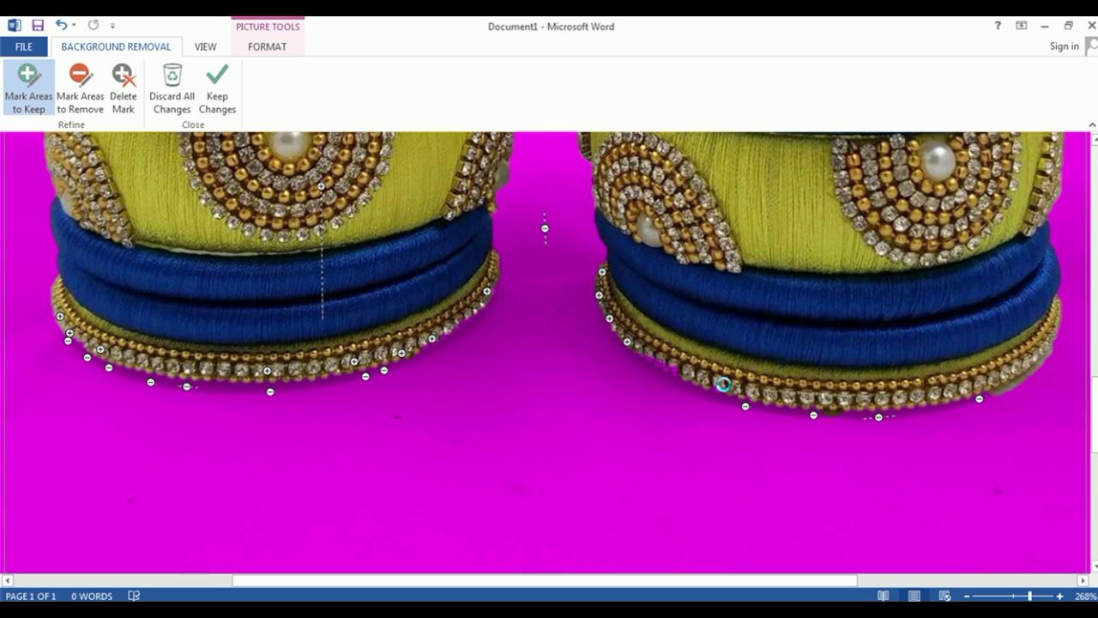
click(80, 85)
click(833, 412)
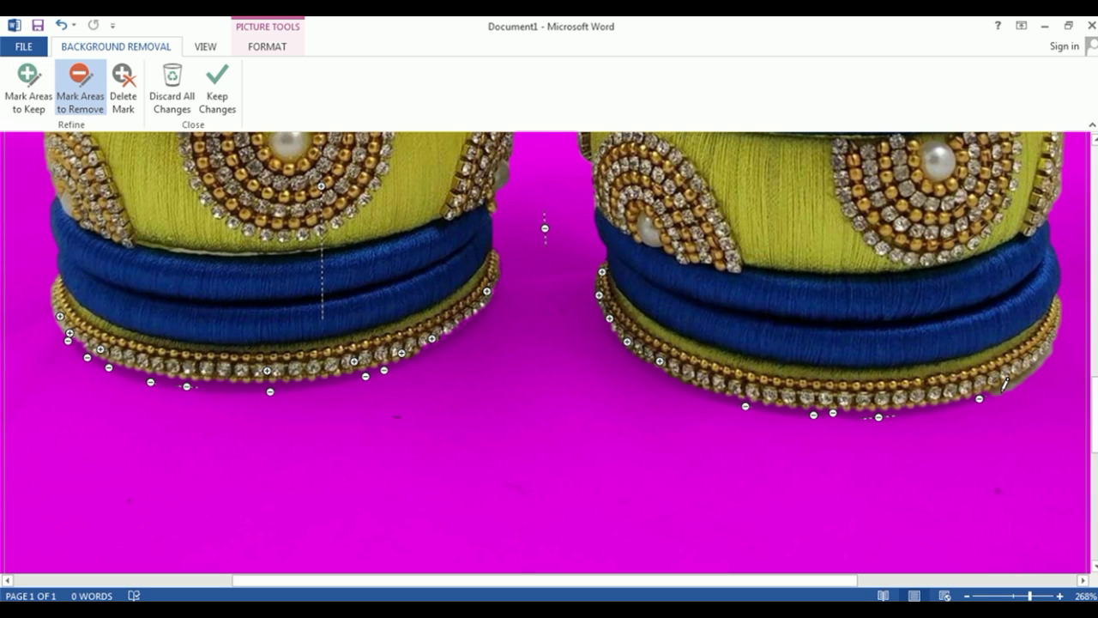
click(1010, 385)
shift+click(1043, 357)
shift+click(1032, 359)
shift+click(1013, 374)
Mark the beads at the right end of the left stack's bottom rim to keep and the adjoining shadow for removal.
shift+click(495, 282)
shift+click(472, 315)
shift+click(452, 329)
shift+click(420, 347)
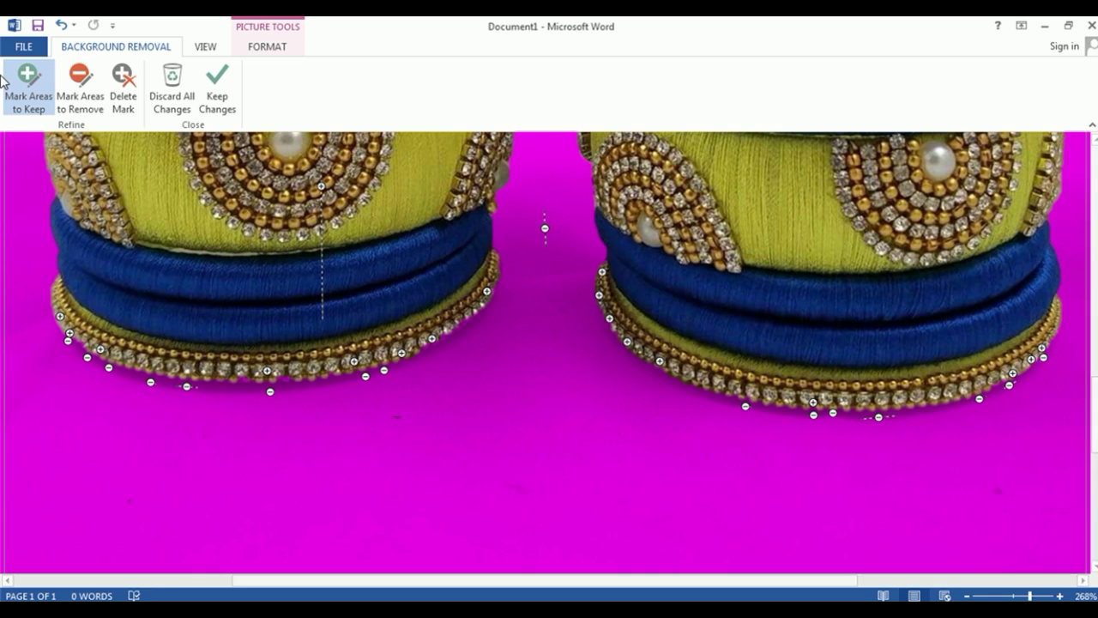
click(424, 354)
Check the bangles cut-out along its edges and keep the background removal changes.
scroll(504, 355, up, 5)
scroll(245, 300, down, 3)
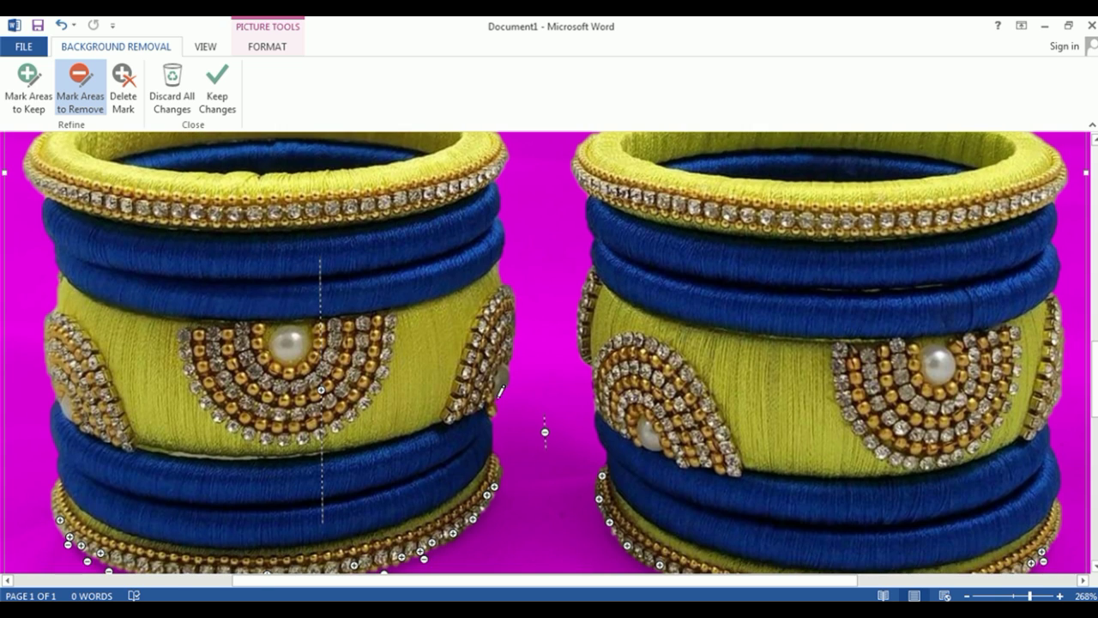
scroll(1067, 468, down, 2)
scroll(952, 544, down, 4)
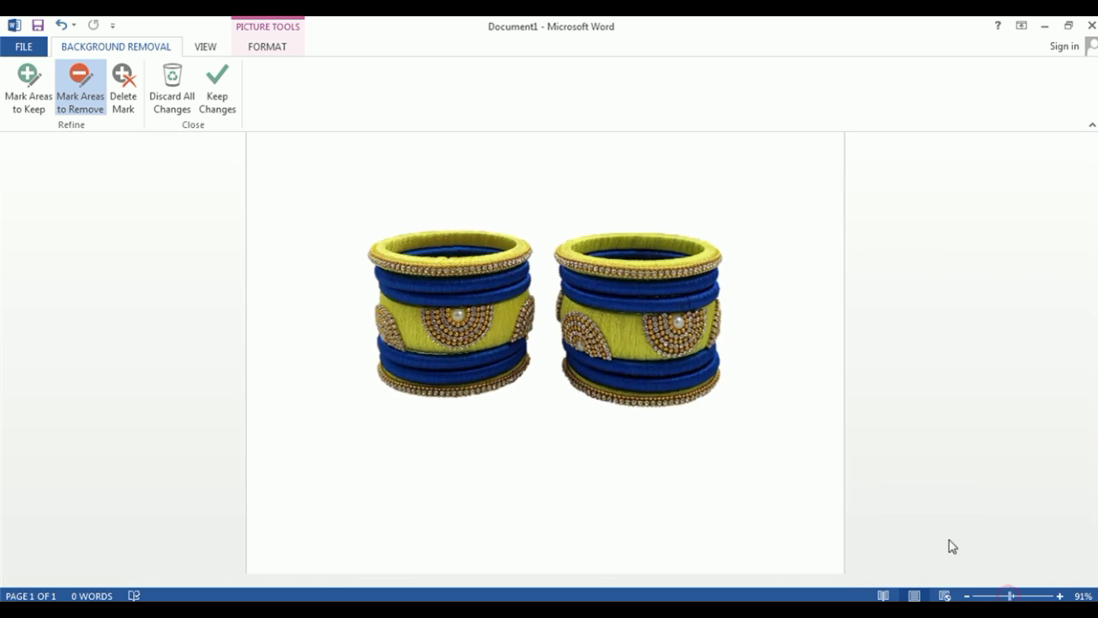
scroll(818, 430, up, 2)
scroll(858, 375, down, 4)
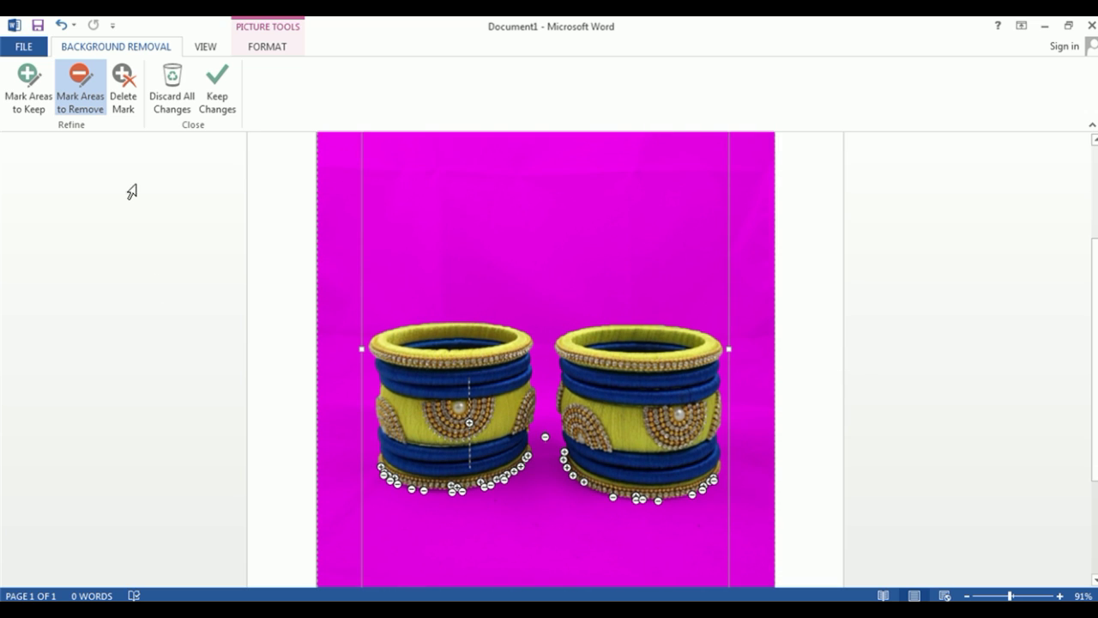
click(218, 86)
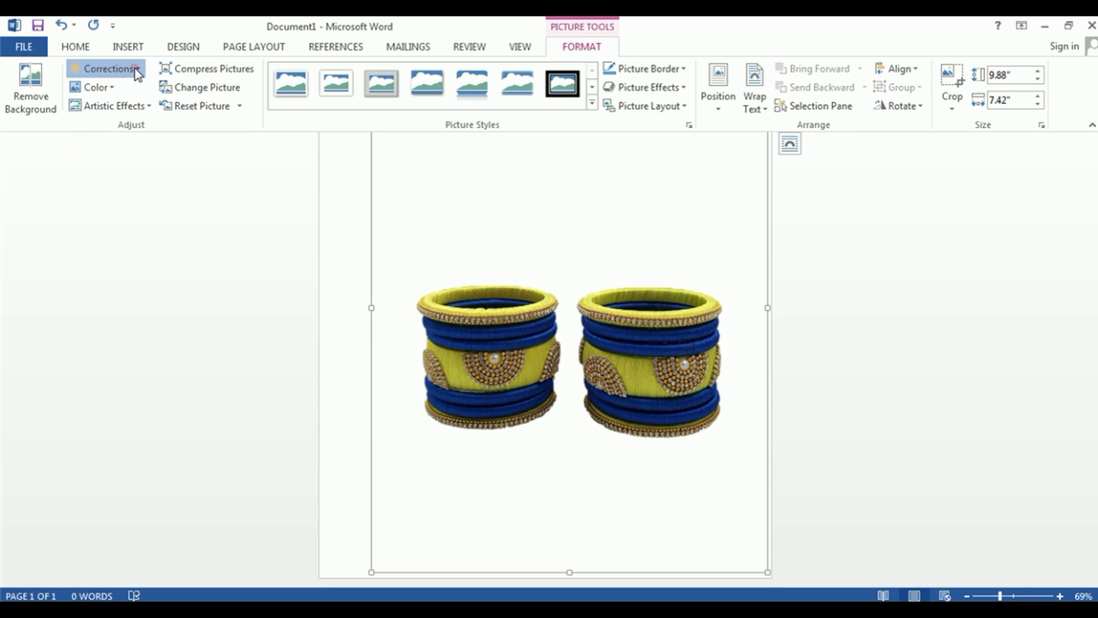
Brighten the bangles picture with the preset one step brighter at unchanged contrast, and save it as the picture img sample 2.
click(135, 69)
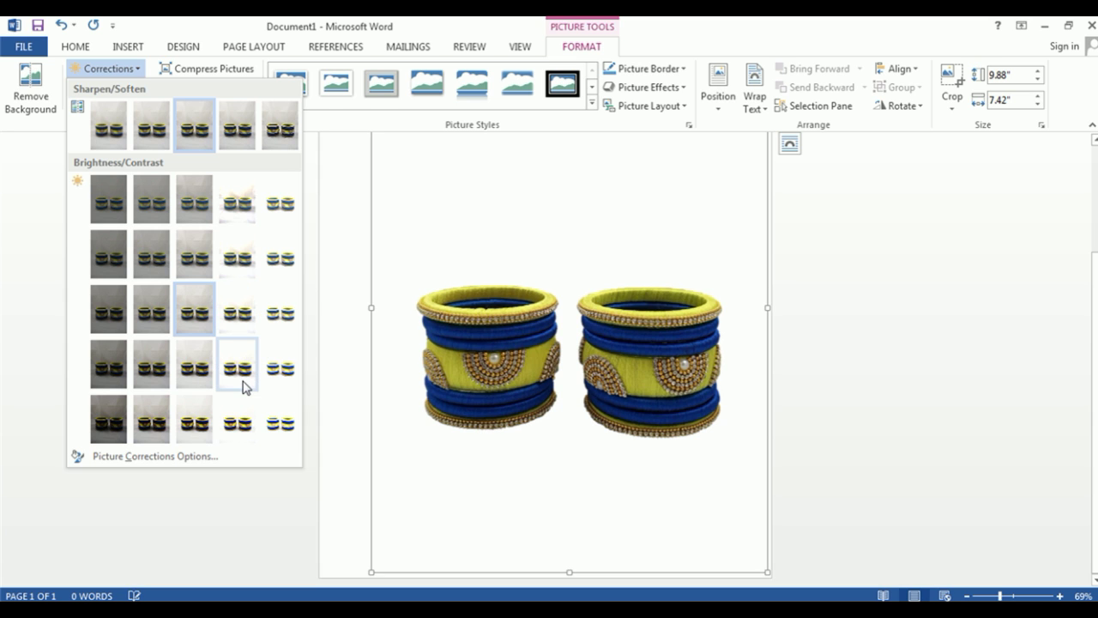
click(240, 323)
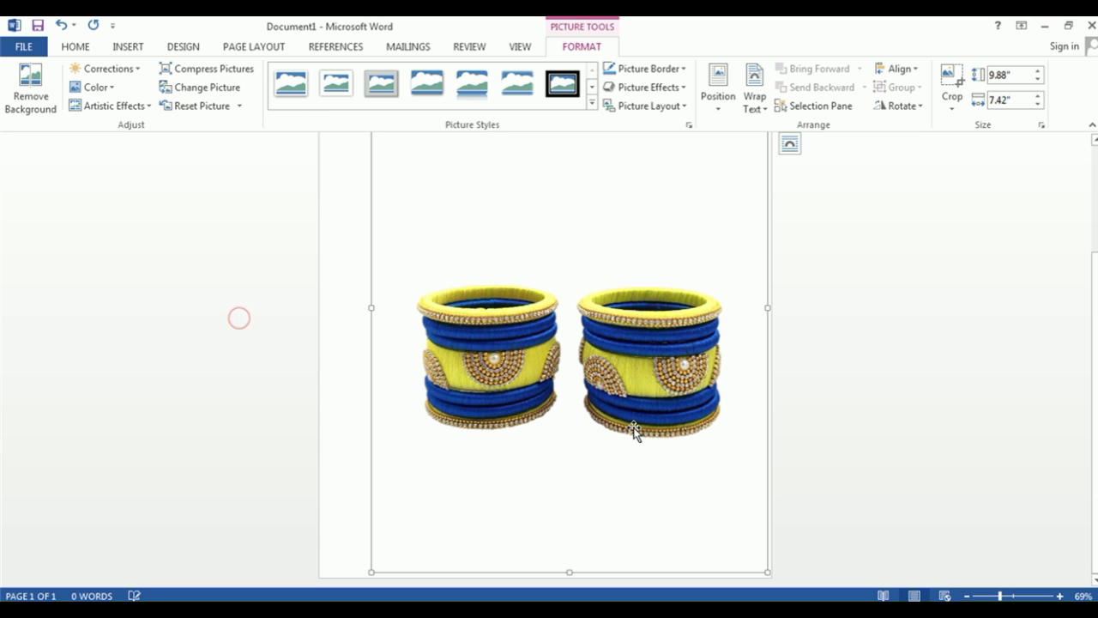
right_click(607, 345)
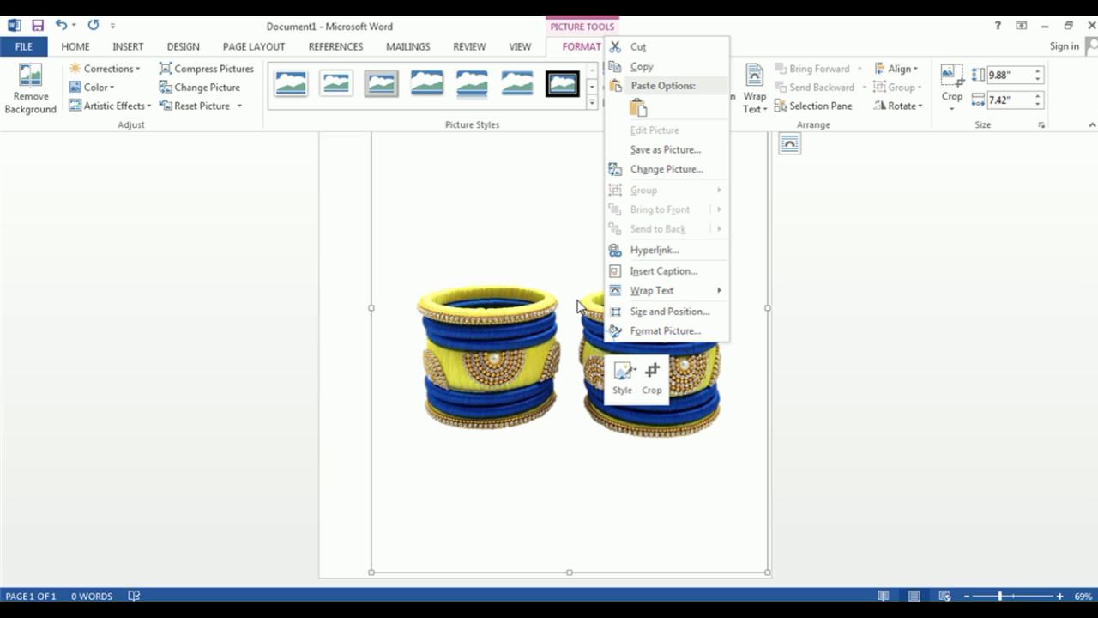
click(660, 151)
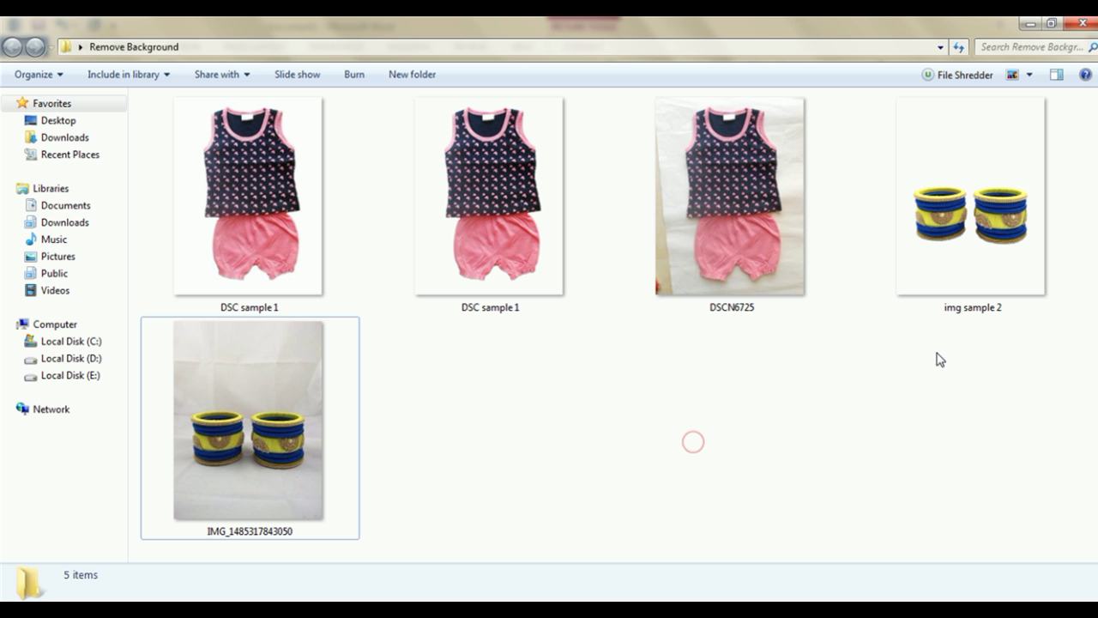
Open img sample 2 in Paint and resize it to 1100 pixels wide with the aspect ratio maintained.
mouse_move(975, 172)
mouse_down()
mouse_move(776, 452)
mouse_move(449, 503)
mouse_move(335, 571)
mouse_move(346, 349)
mouse_up()
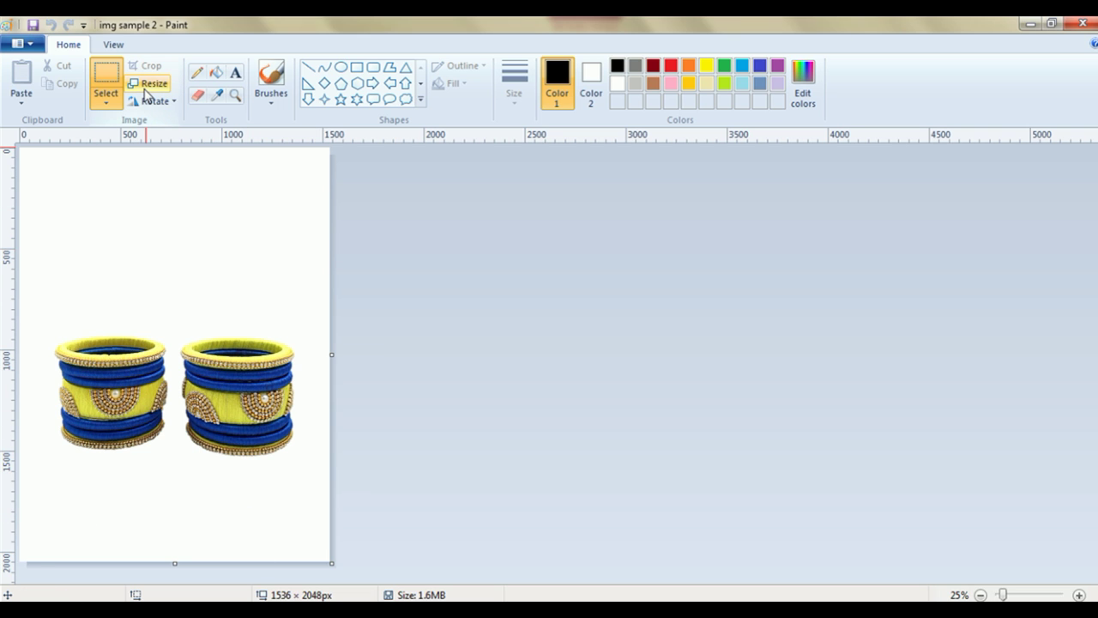
click(146, 84)
click(177, 142)
double_click(196, 170)
text(1100)
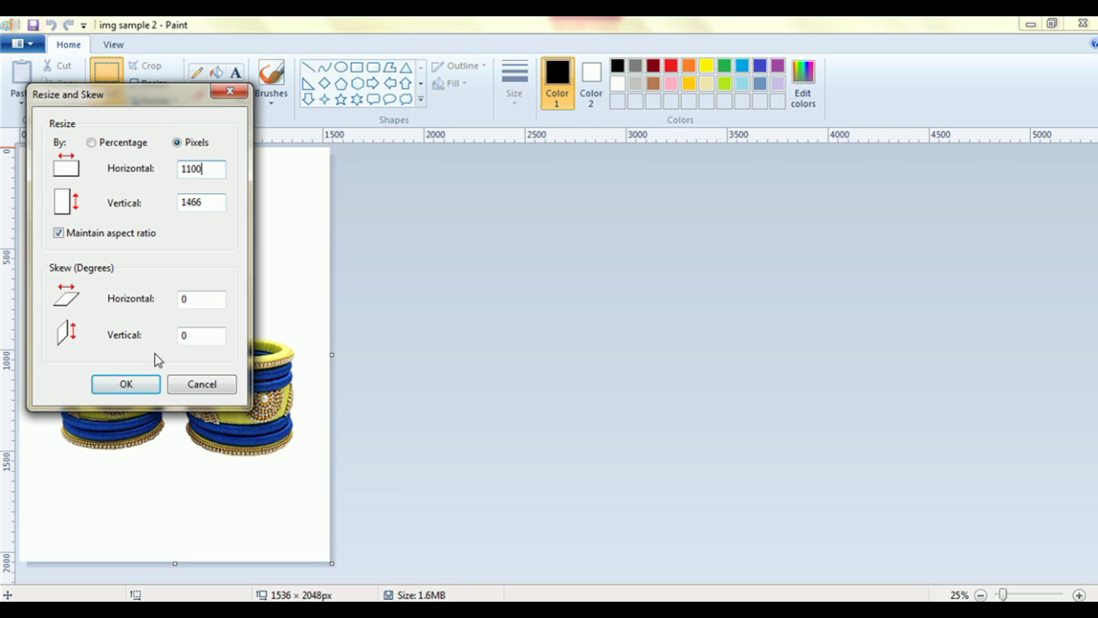
click(130, 385)
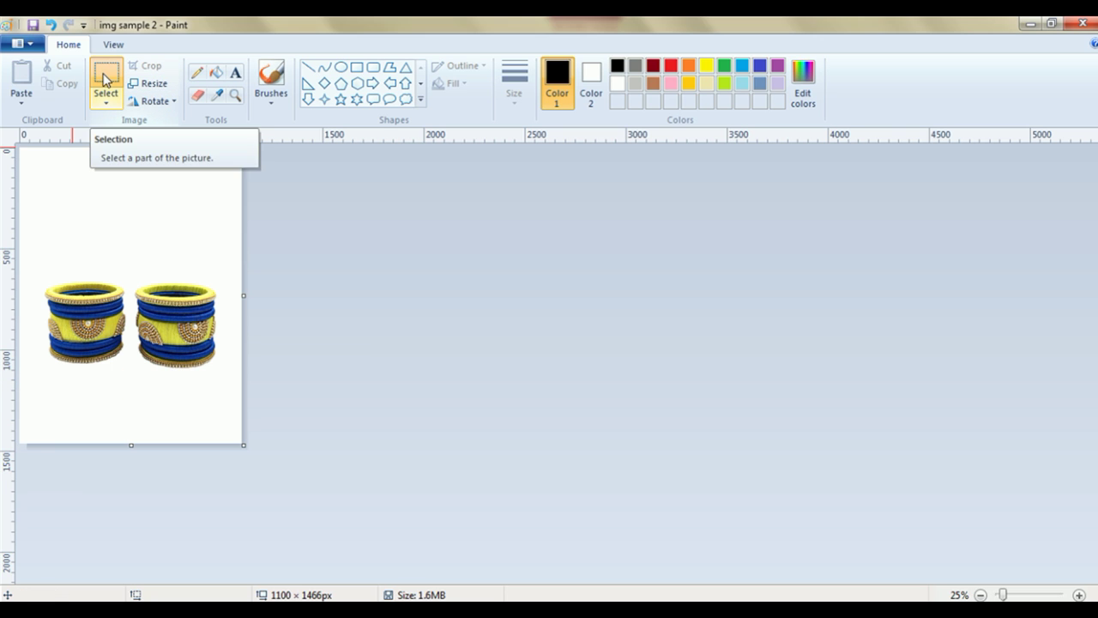
Crop the image to the area around the two bangle stacks, about 1091 × 769 pixels.
click(105, 77)
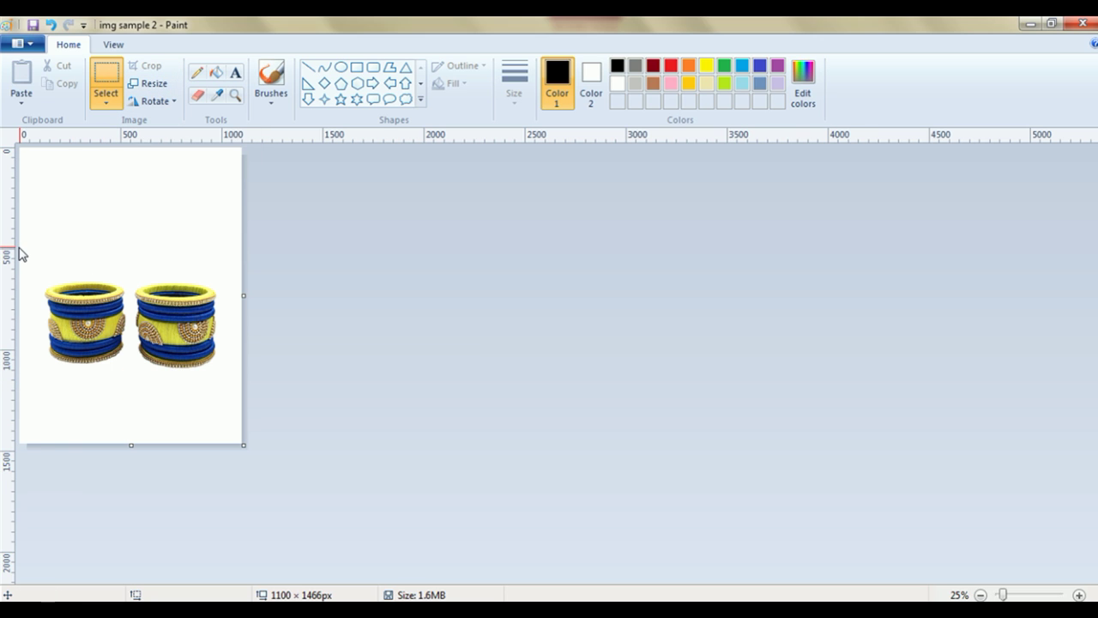
drag(21, 250, 254, 407)
click(151, 66)
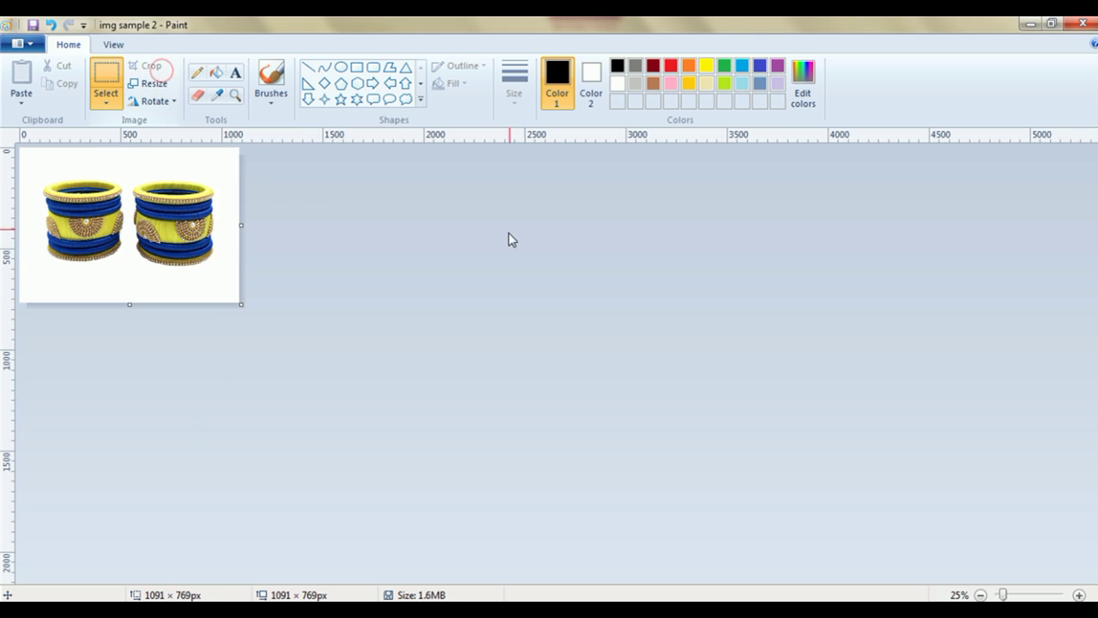
Save the cropped bangles picture as a JPEG named img sample 2 in the Remove Background folder, accepting the loss of transparency.
click(23, 43)
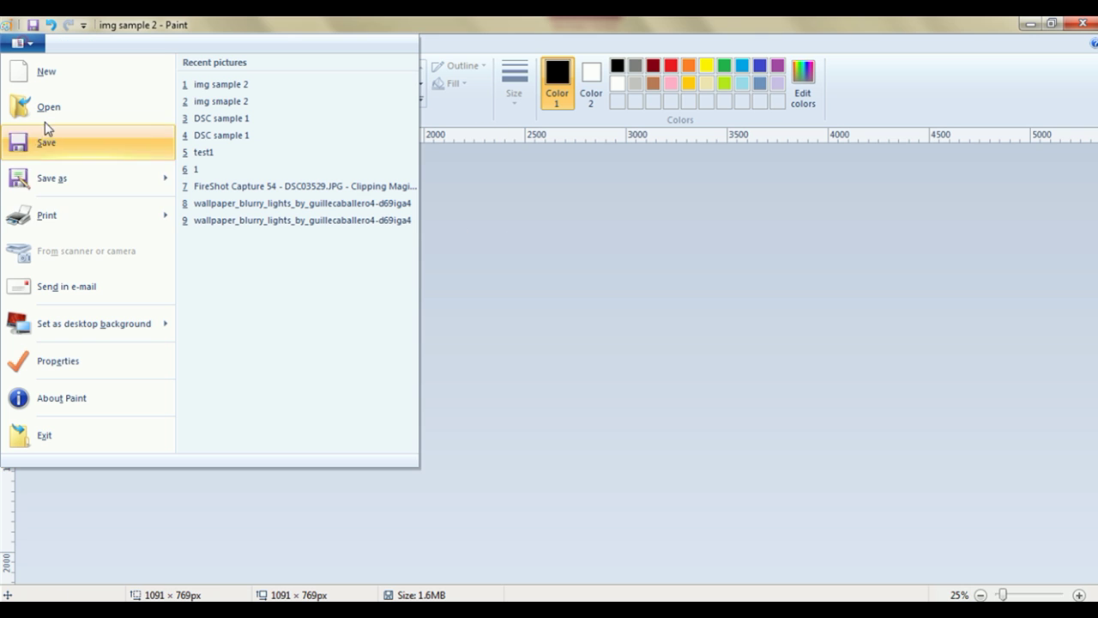
click(72, 176)
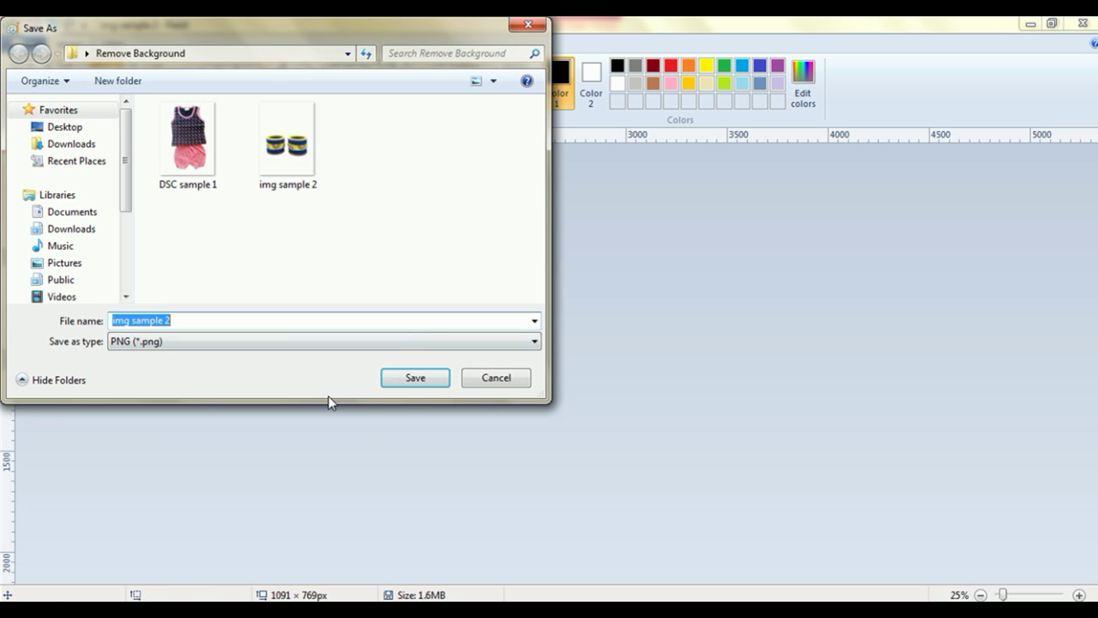
click(385, 341)
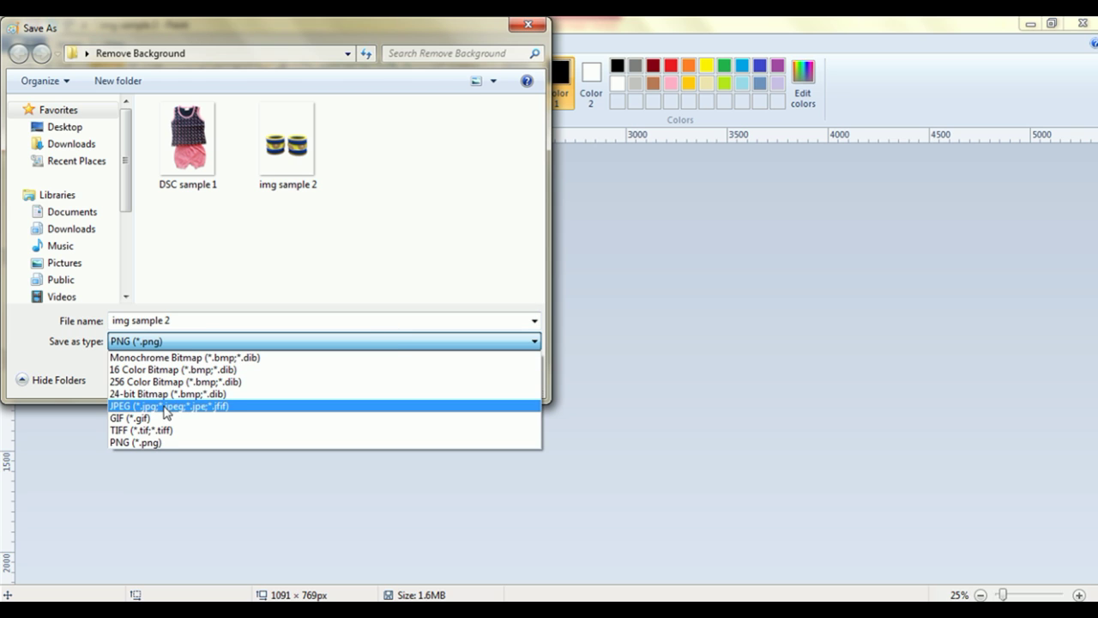
click(246, 411)
click(436, 385)
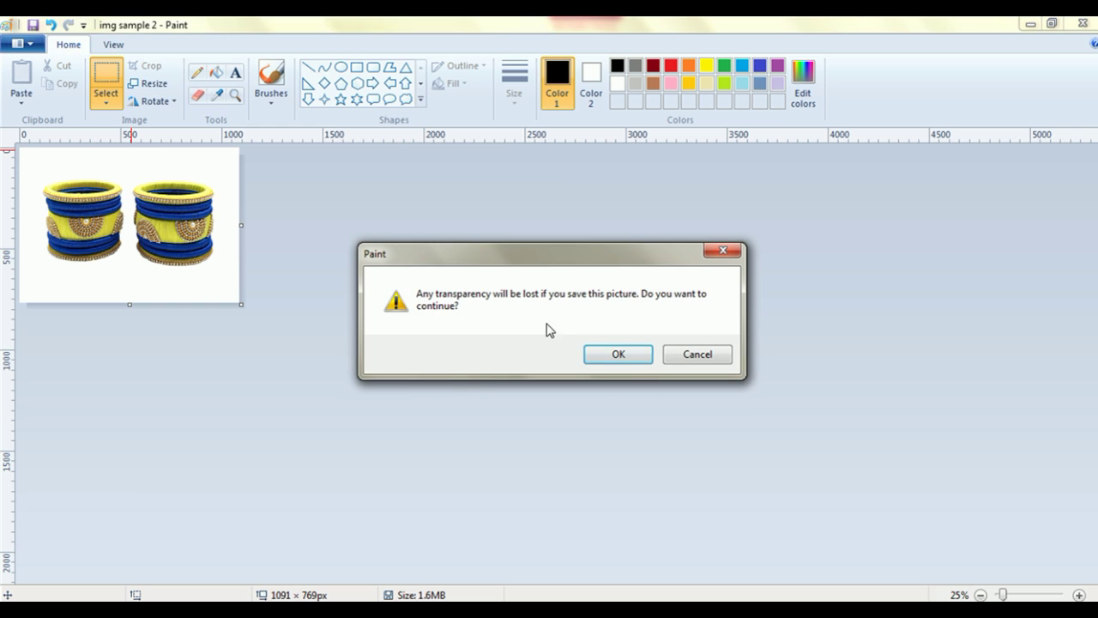
click(616, 354)
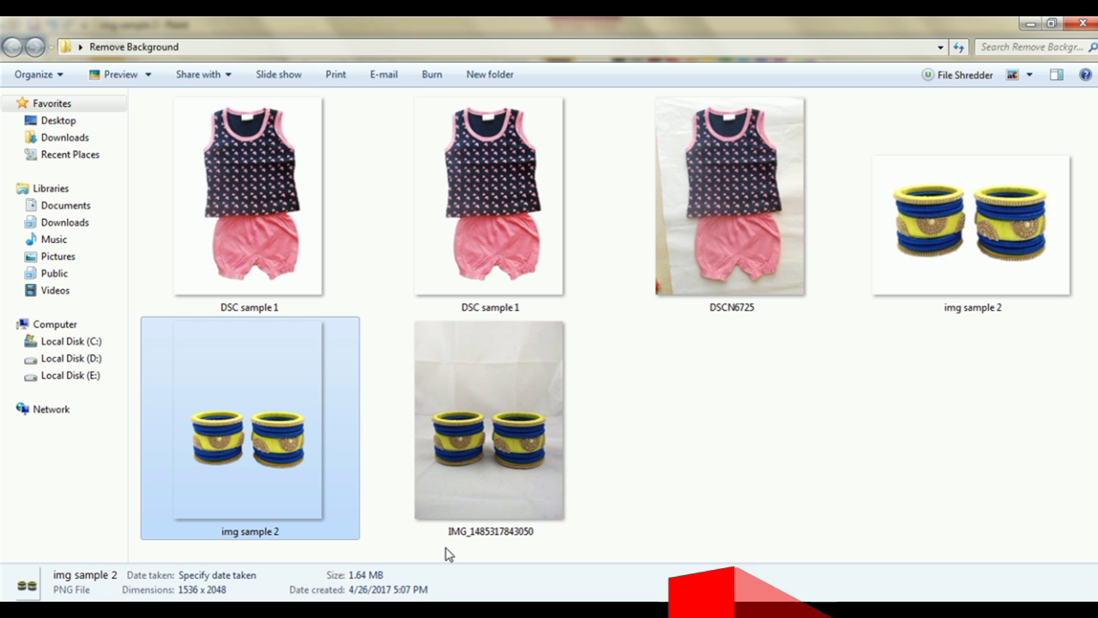
Open the cropped img sample 2 picture from the Remove Background folder in the photo viewer to check it.
click(894, 387)
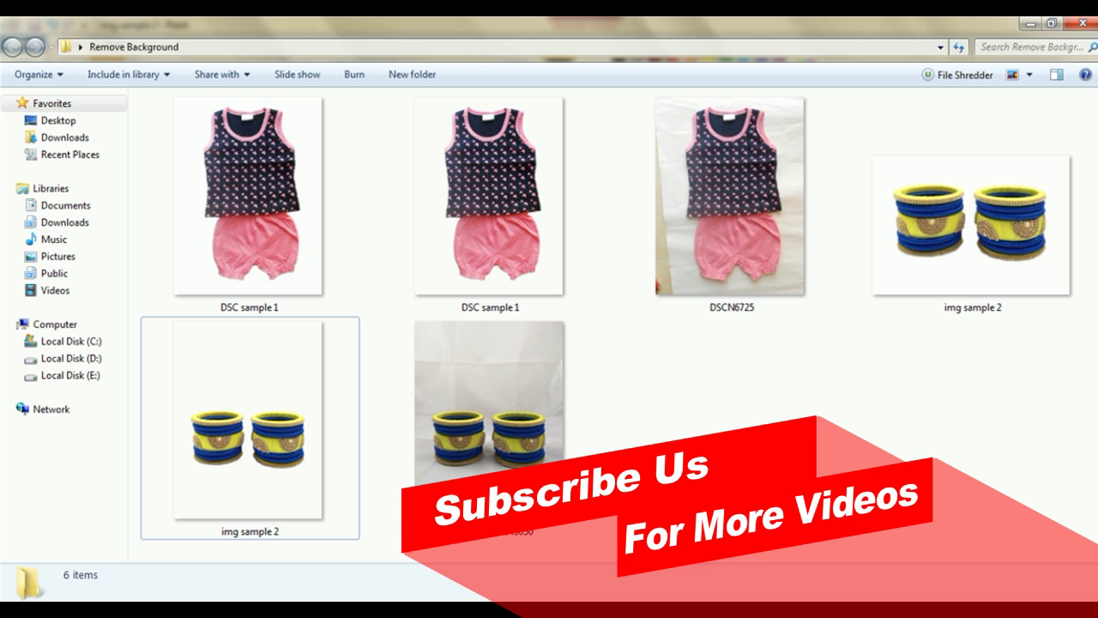
double_click(985, 244)
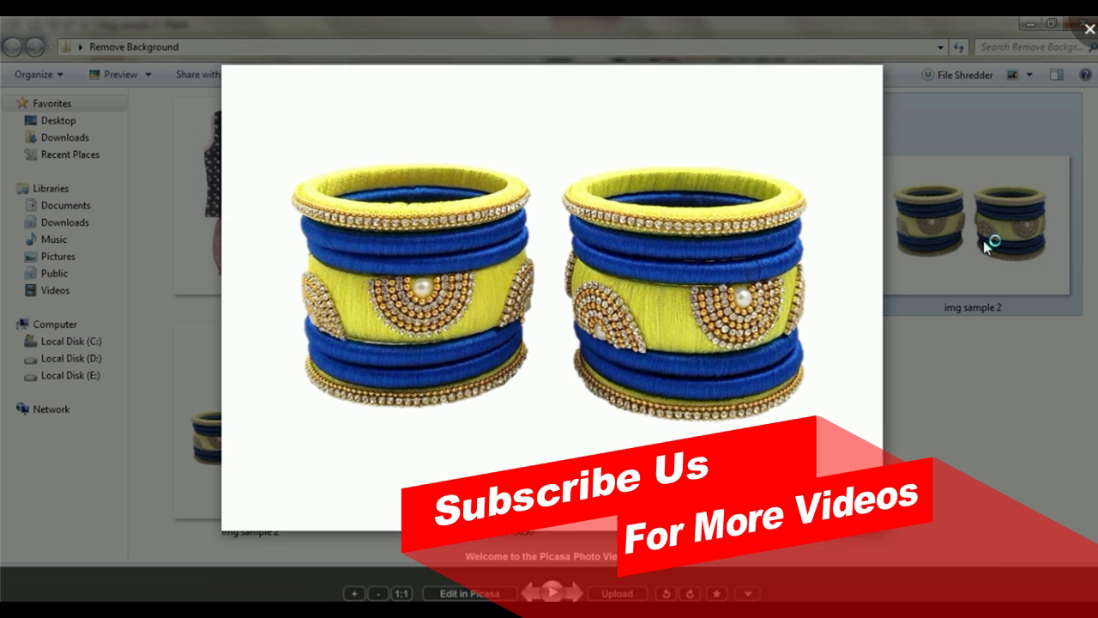